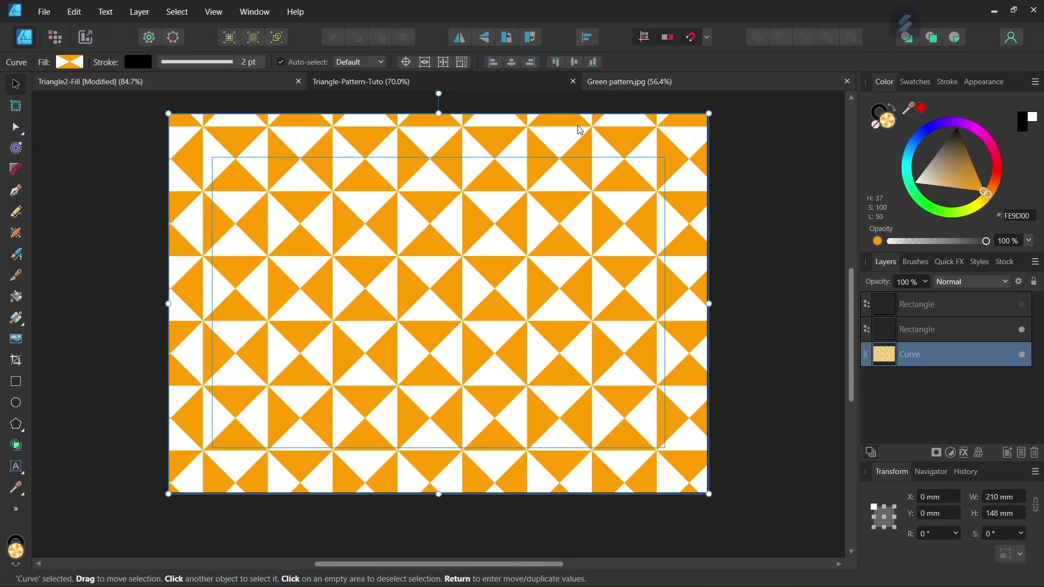
# - Switch to the Green pattern.jpg document and close it, leaving Triangle2-Fill showing
pyautogui.hotkey('ctrl', 'Tab')
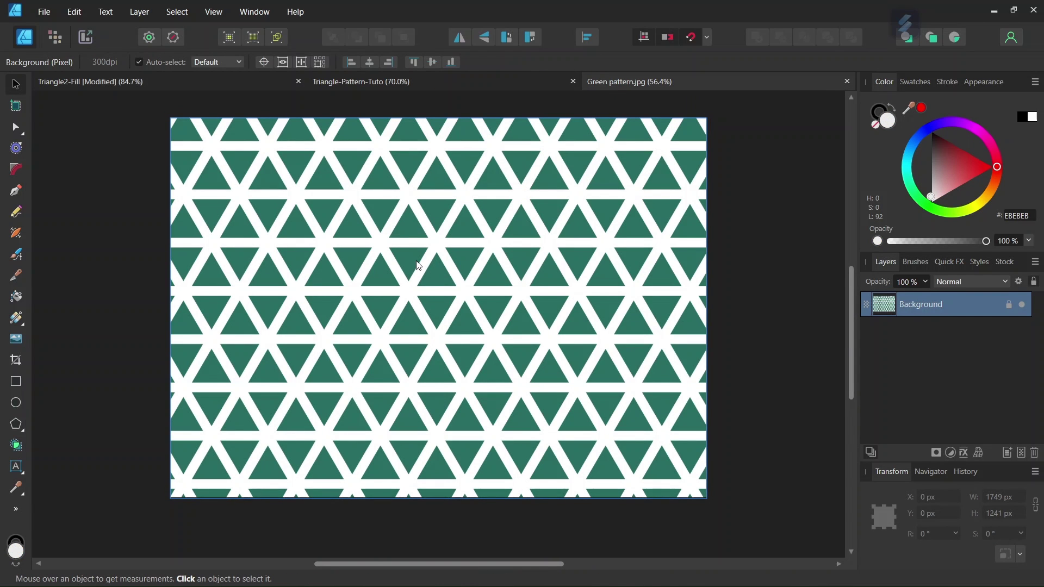
pyautogui.scroll(1, 413, 269)
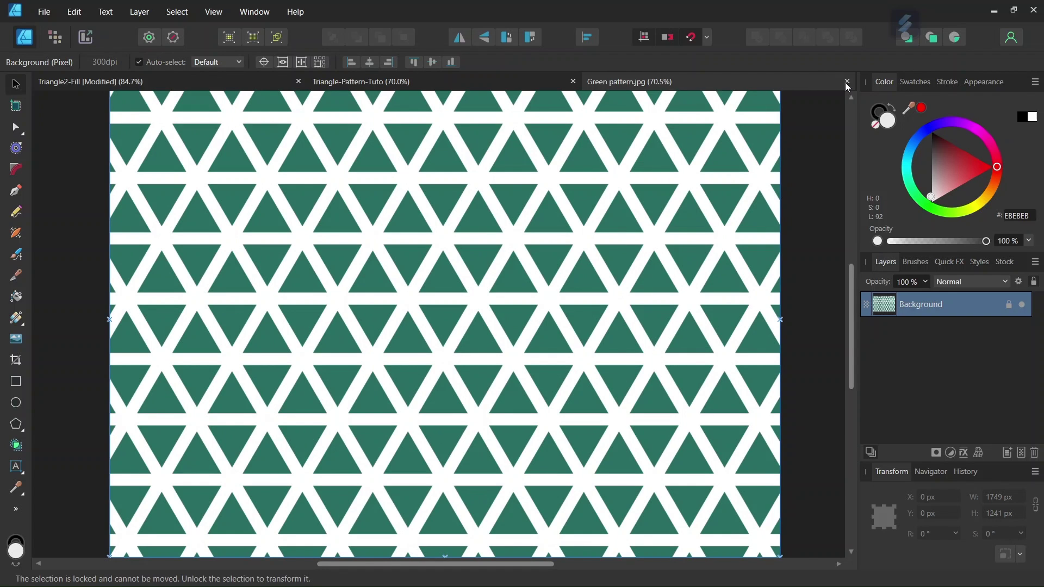
pyautogui.hotkey('ctrl', 'w')
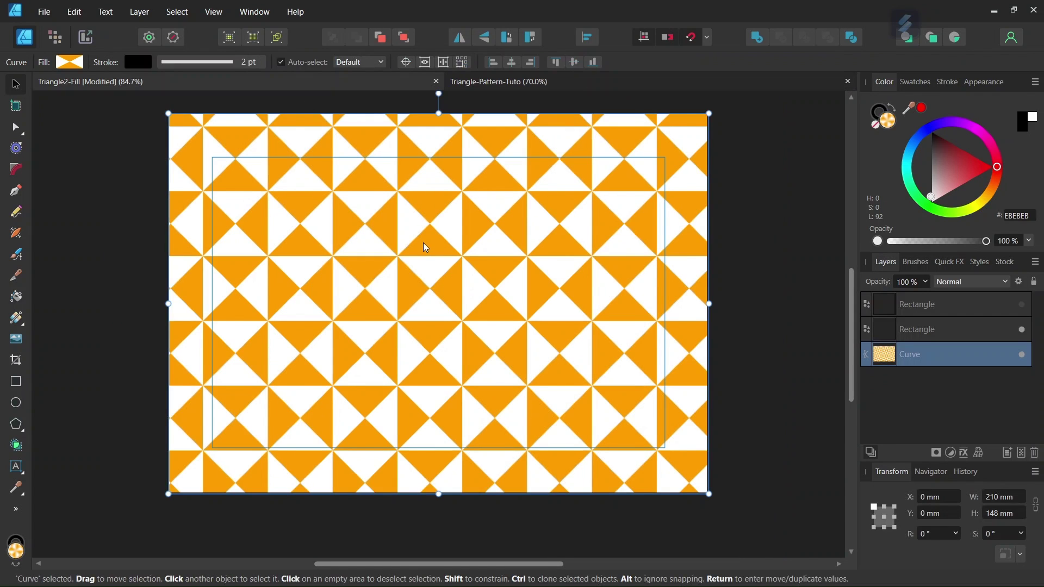
pyautogui.scroll(1, 425, 247)
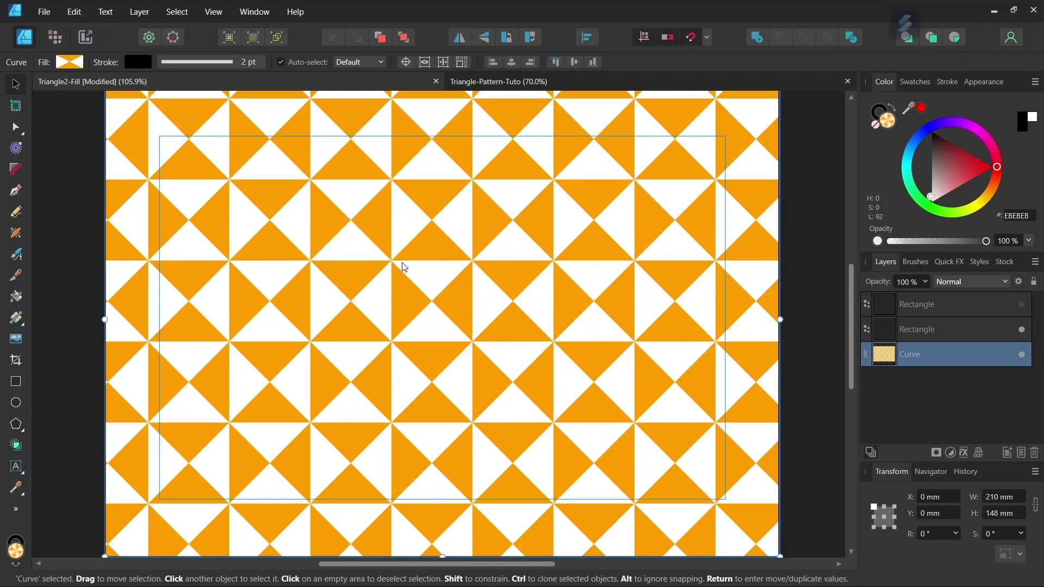
pyautogui.scroll(-1, 406, 266)
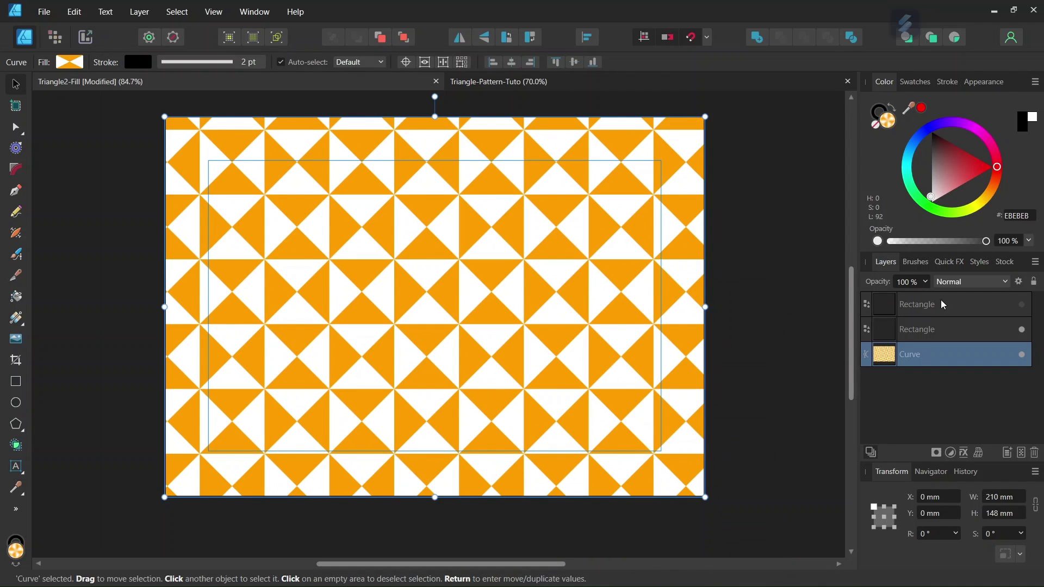
# - Reveal the black-outlined square in Triangle2-Fill, then close the Triangle-Pattern-Tuto document
pyautogui.click(1022, 305)
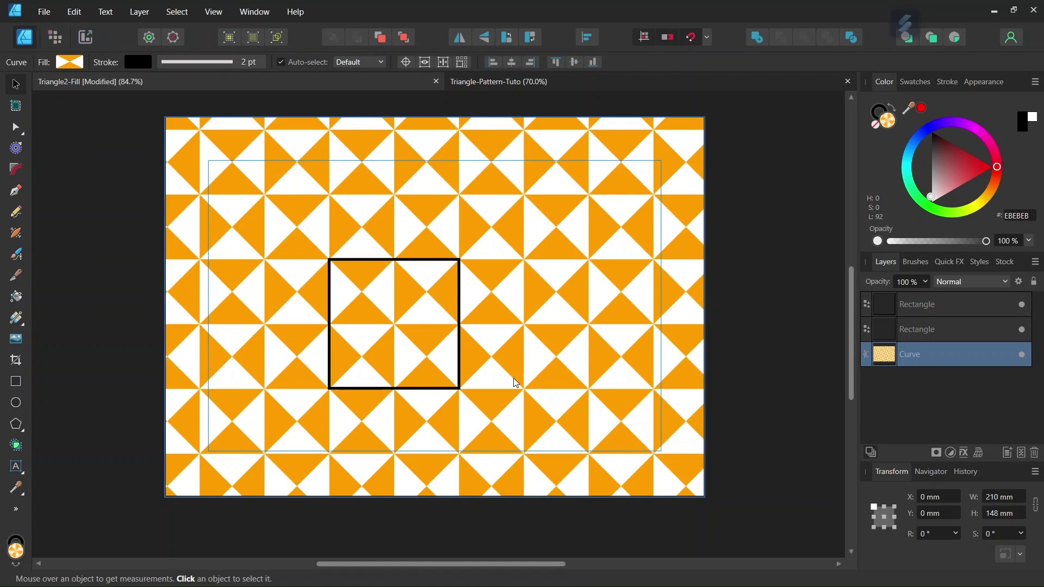
pyautogui.scroll(3, 305, 376)
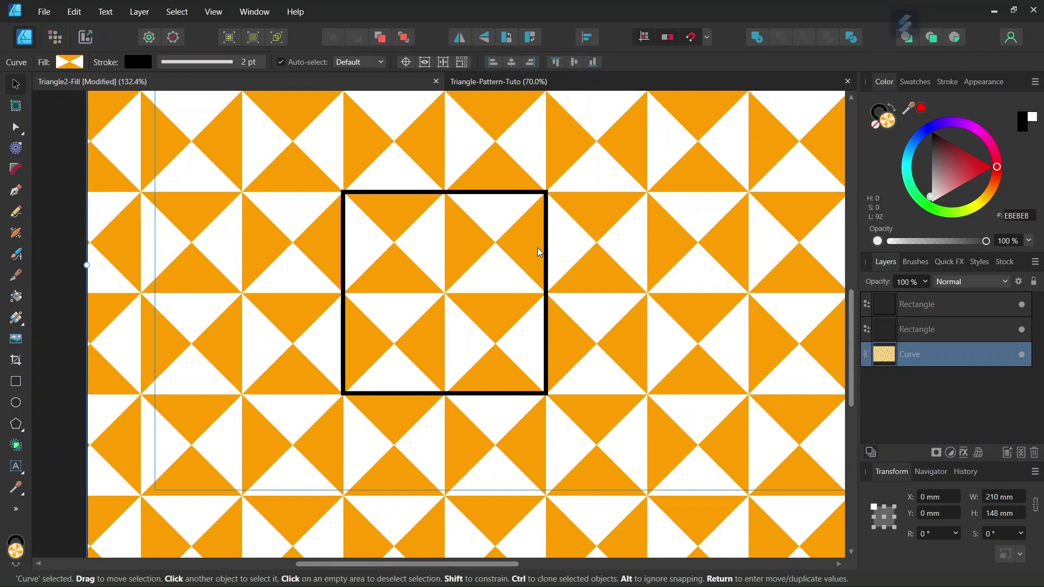
pyautogui.click(526, 81)
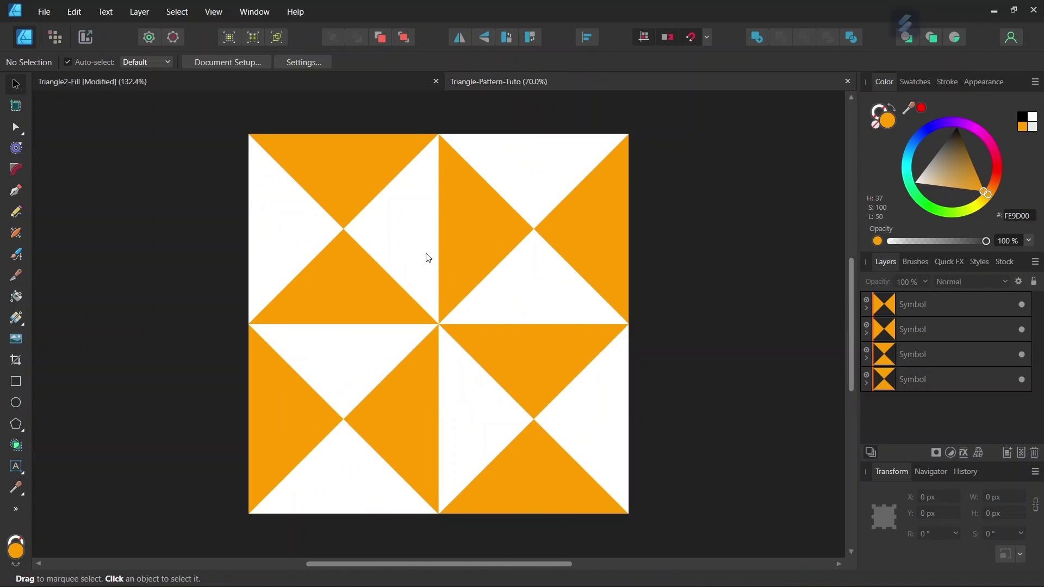
pyautogui.scroll(-1, 373, 330)
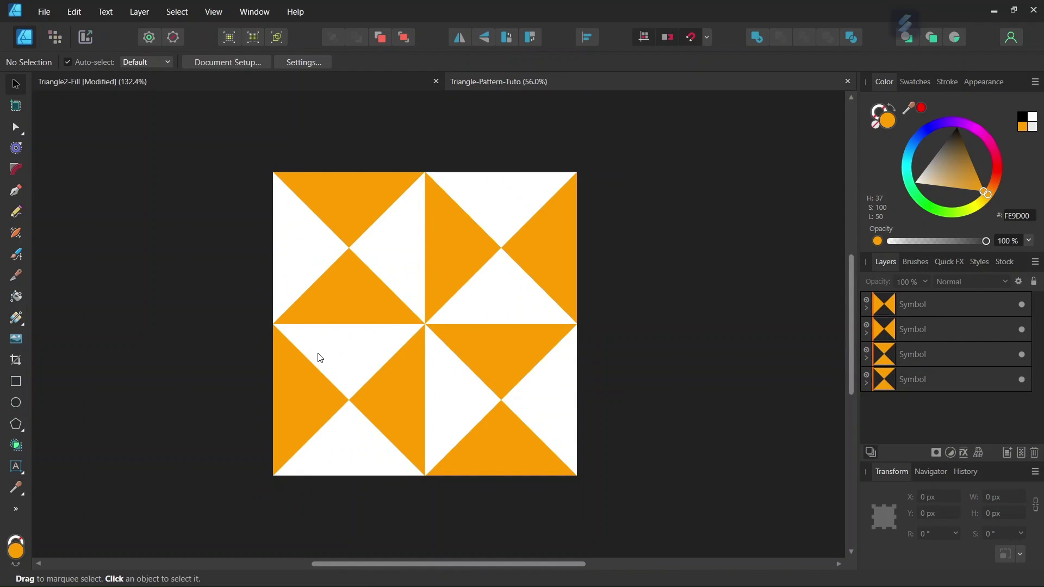
pyautogui.scroll(1, 304, 359)
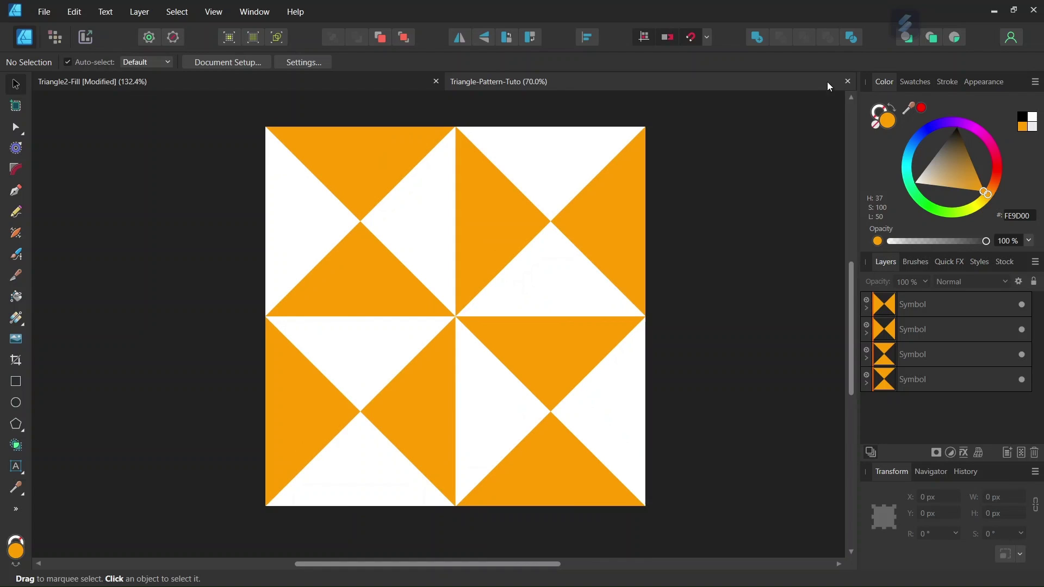
pyautogui.click(848, 81)
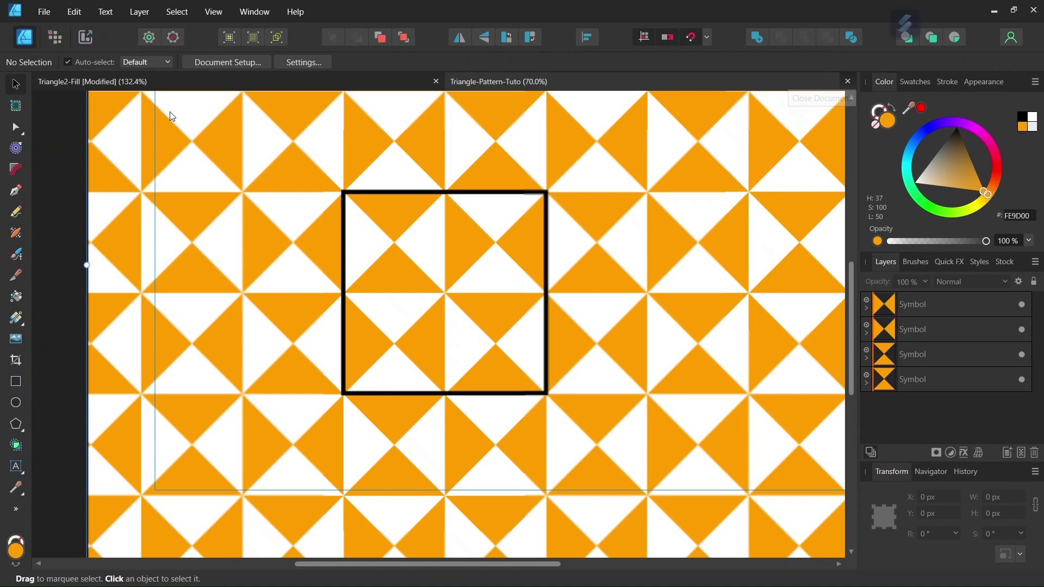
# - Create a new document in Pixels units, 1000 px wide and 1000 px high
pyautogui.click(45, 12)
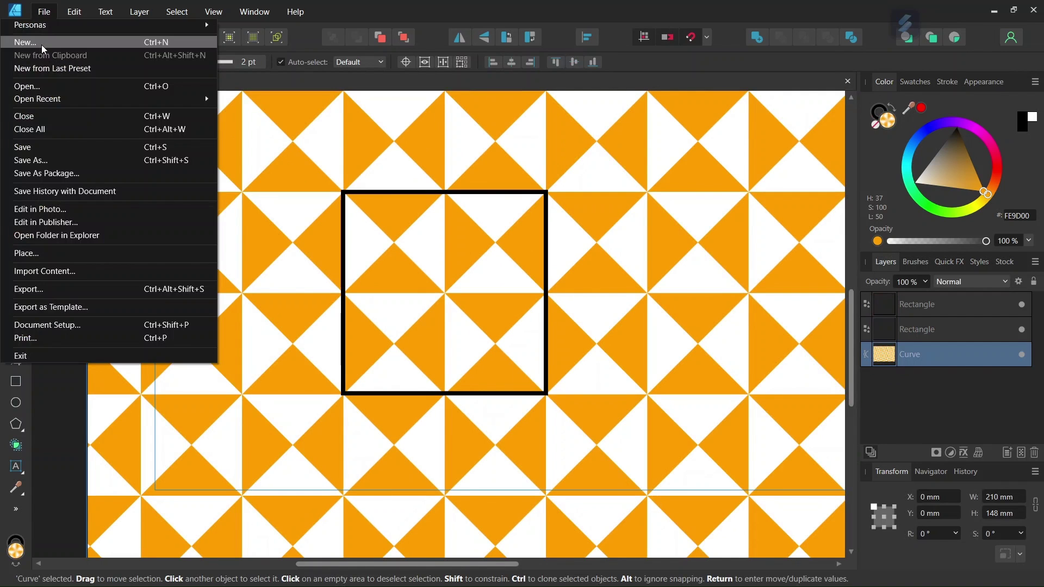
pyautogui.click(43, 42)
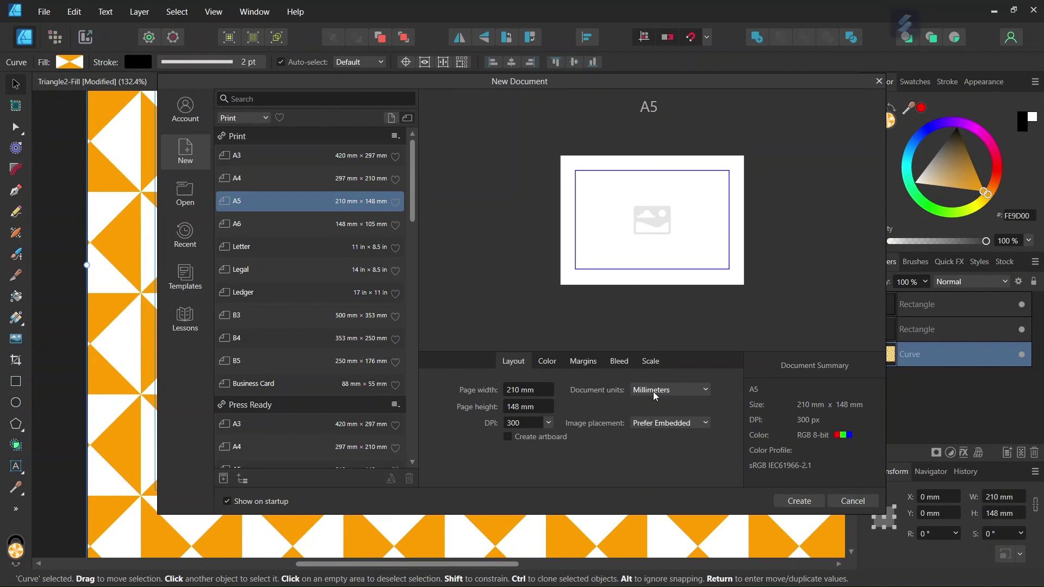
pyautogui.click(654, 392)
pyautogui.click(650, 394)
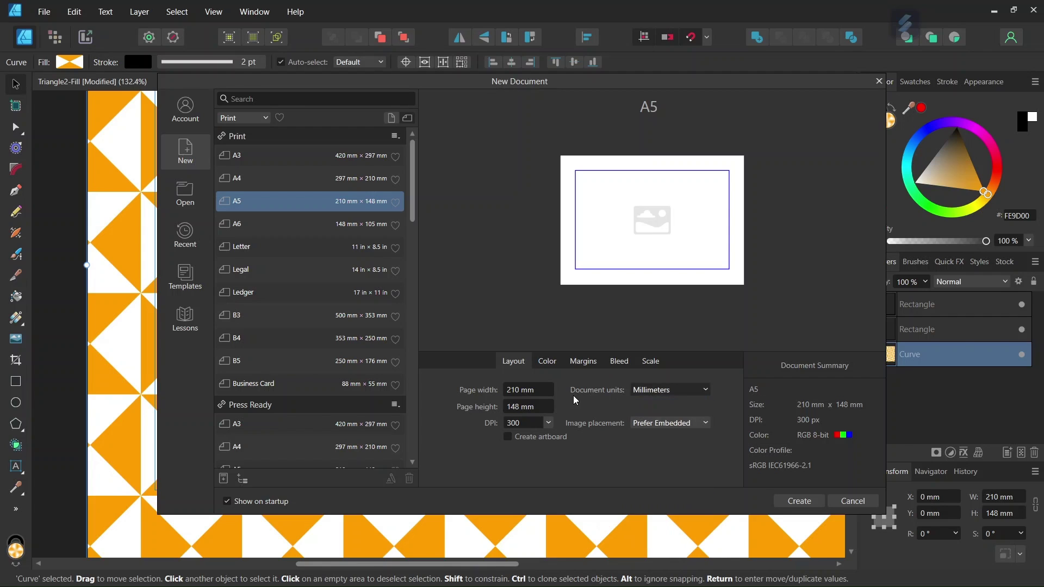
pyautogui.press('p')
pyautogui.click(526, 387)
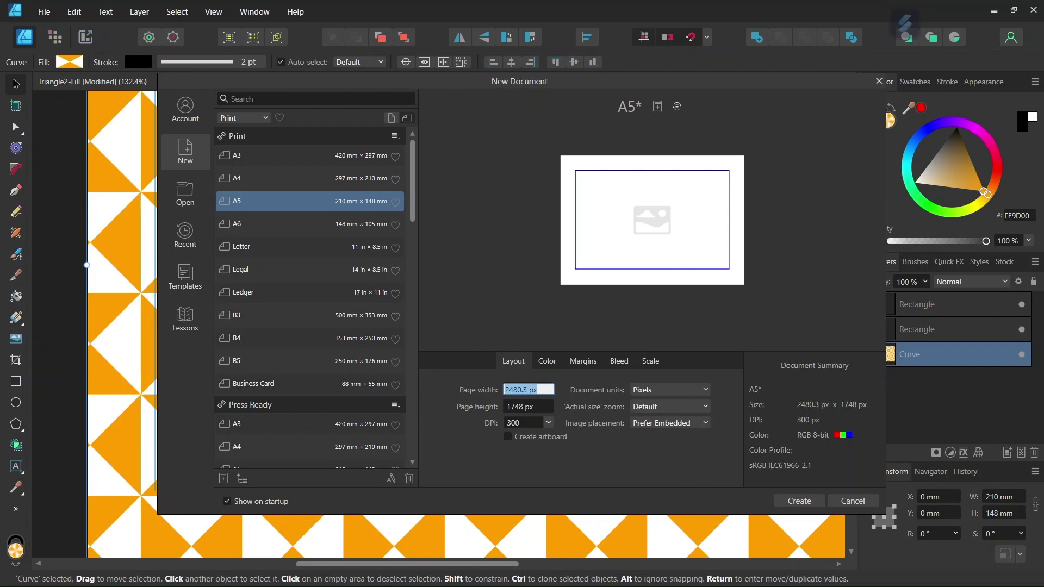
pyautogui.write('1000')
pyautogui.click(523, 411)
pyautogui.write('1000')
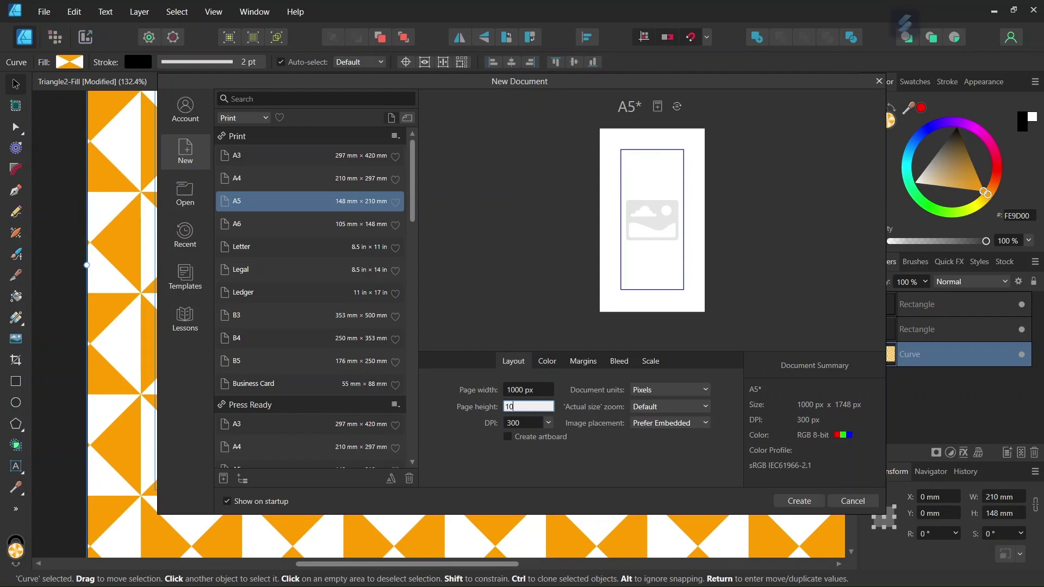
pyautogui.click(801, 501)
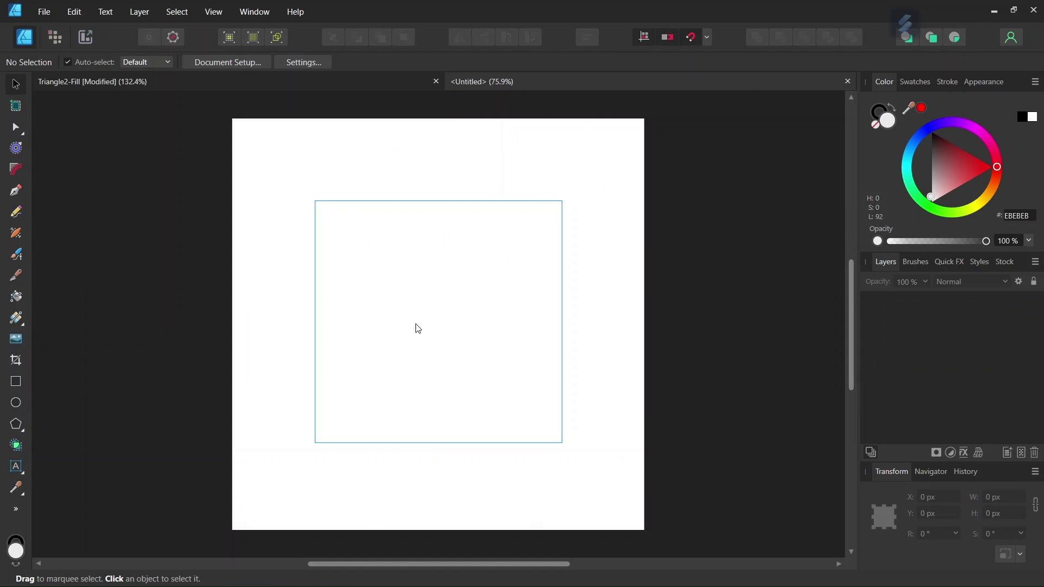
# - Draw a rectangle with no stroke near the page's top-left
pyautogui.click(16, 383)
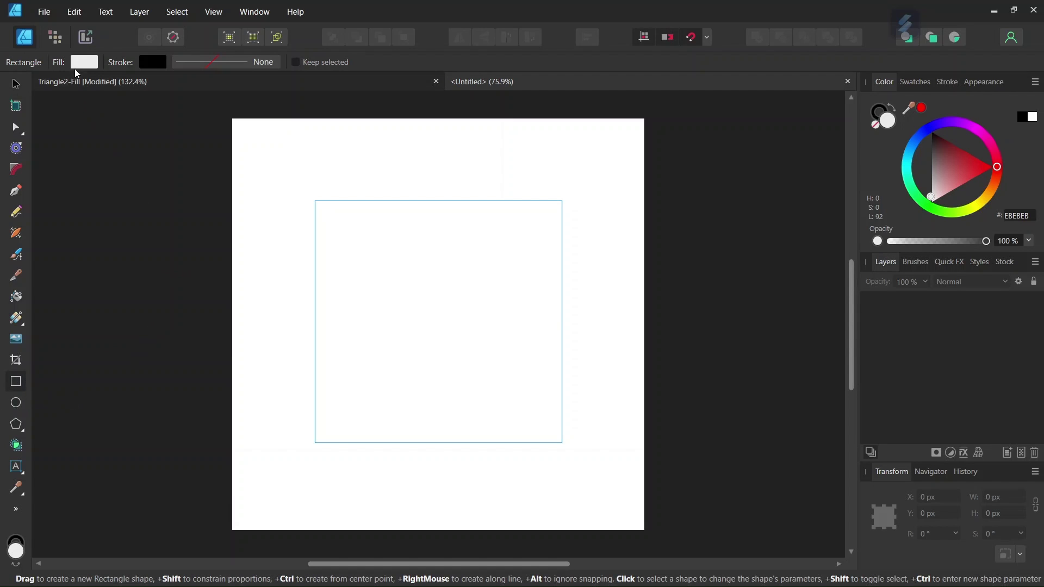
pyautogui.click(162, 67)
pyautogui.click(251, 89)
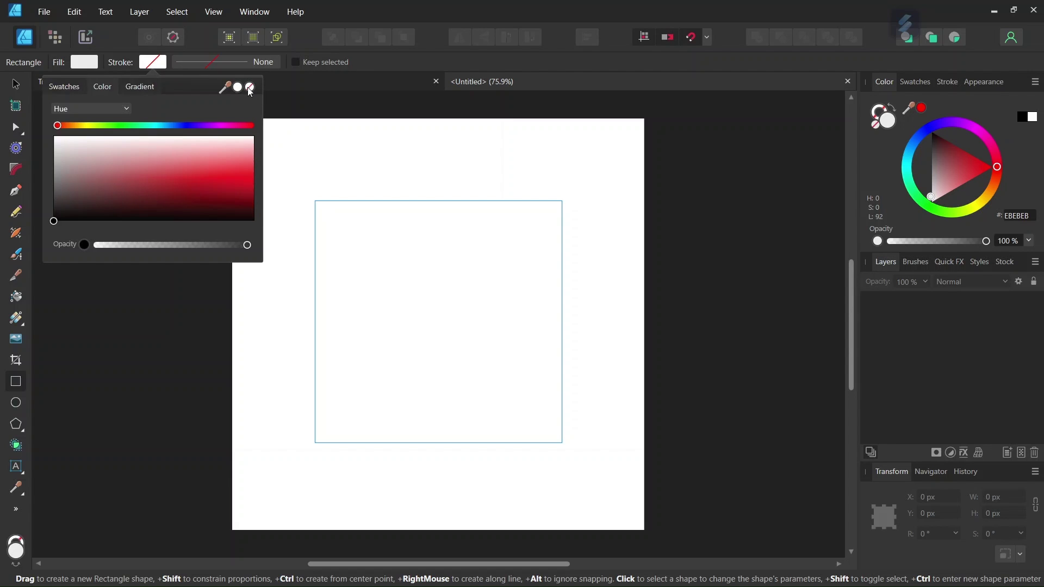
pyautogui.moveTo(295, 184); pyautogui.dragTo(475, 332)
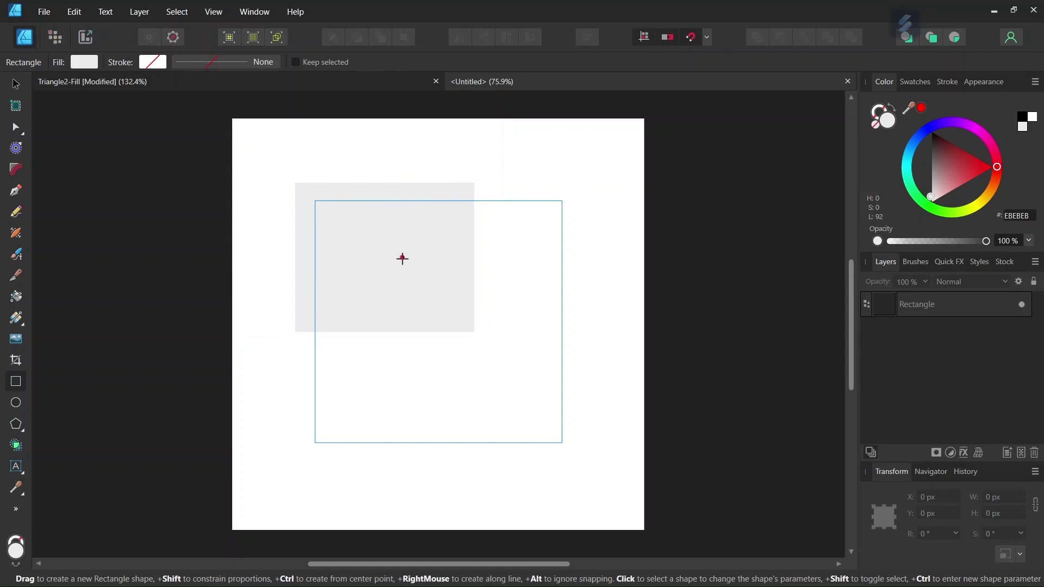
# - Resize the rectangle to W 500 px and H 500 px in the Transform panel
pyautogui.click(999, 497)
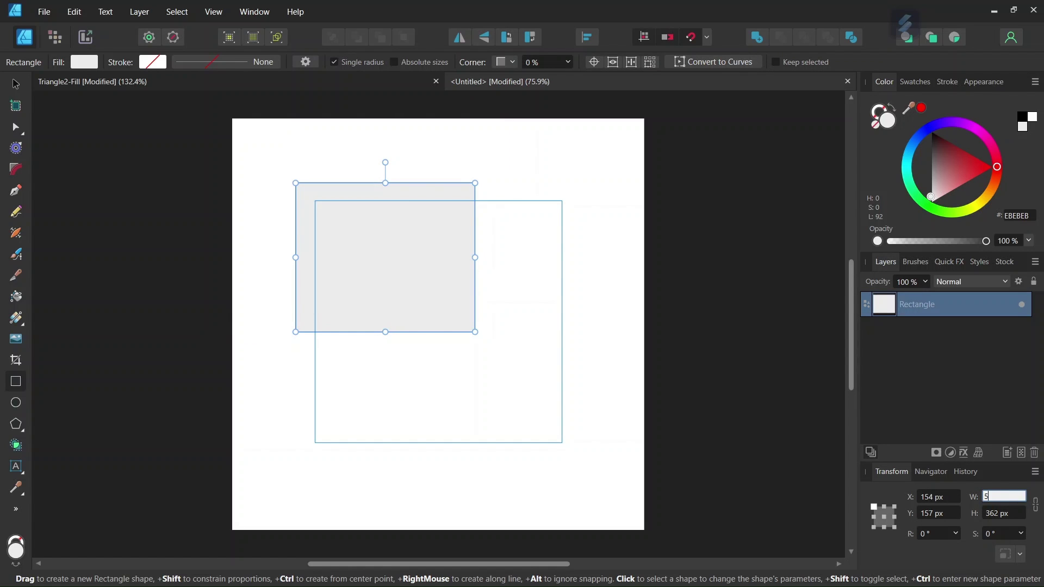
pyautogui.write('500')
pyautogui.click(1000, 512)
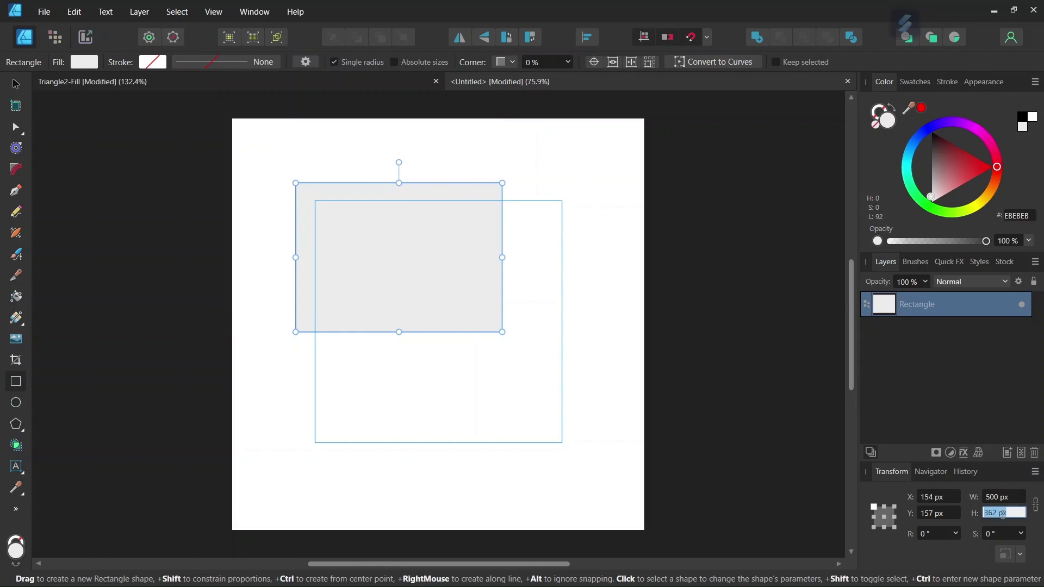
pyautogui.write('500')
pyautogui.press('Return')
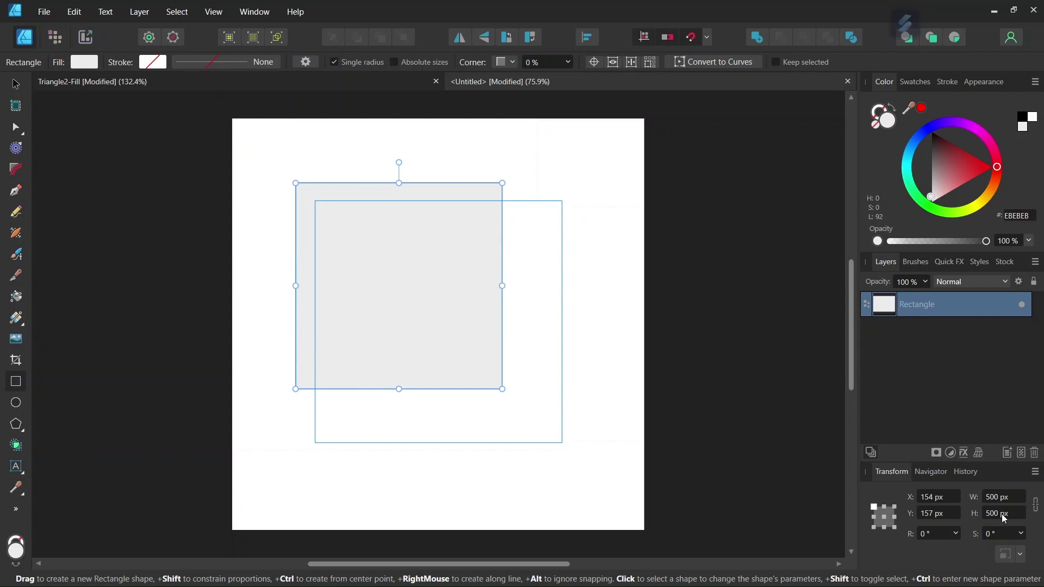
pyautogui.click(17, 86)
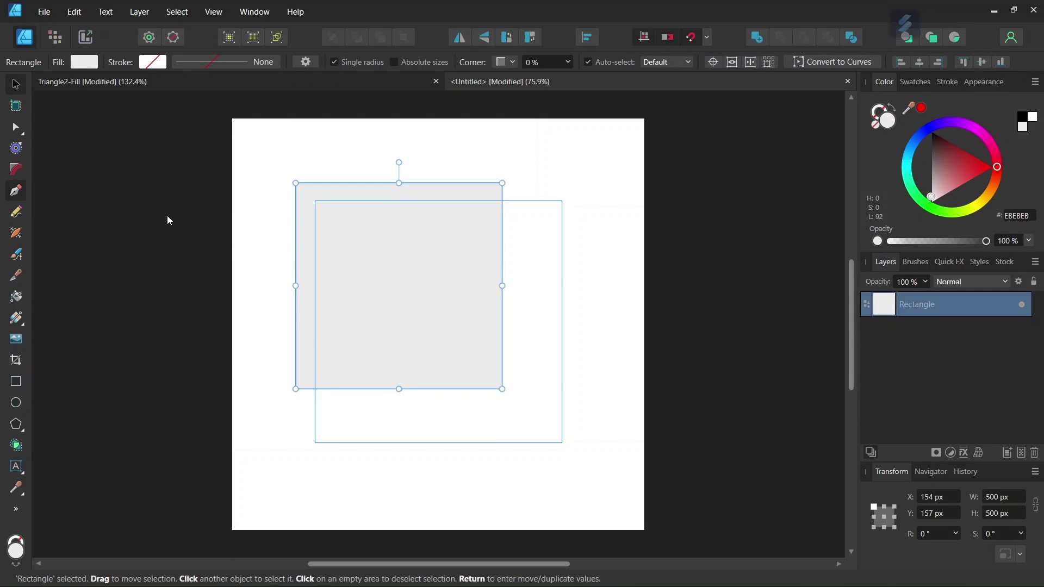
# - Draw two Pen-tool diagonals corner to corner across the grey square, forming an X
pyautogui.press('p')
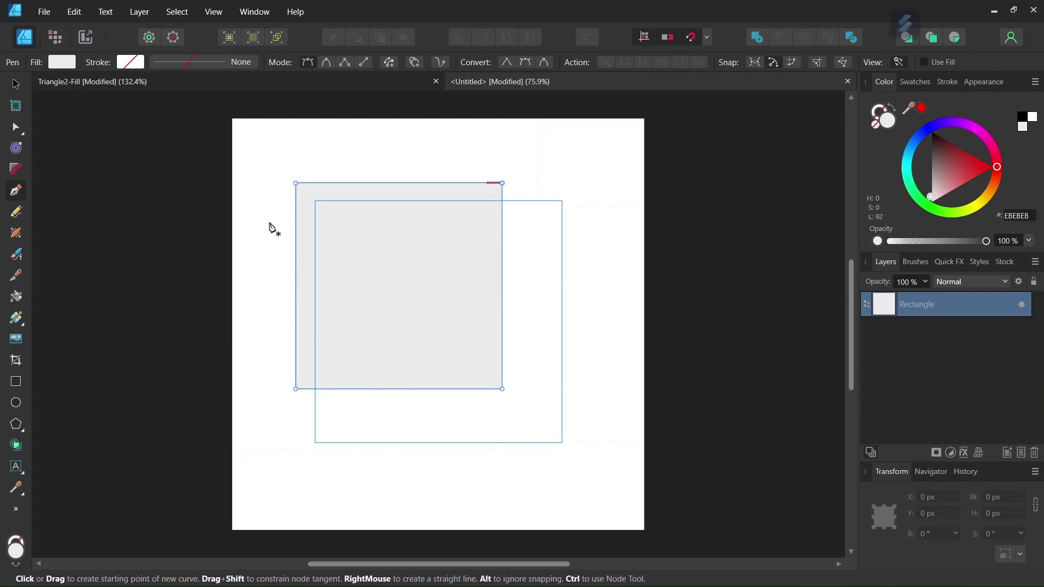
pyautogui.click(296, 183)
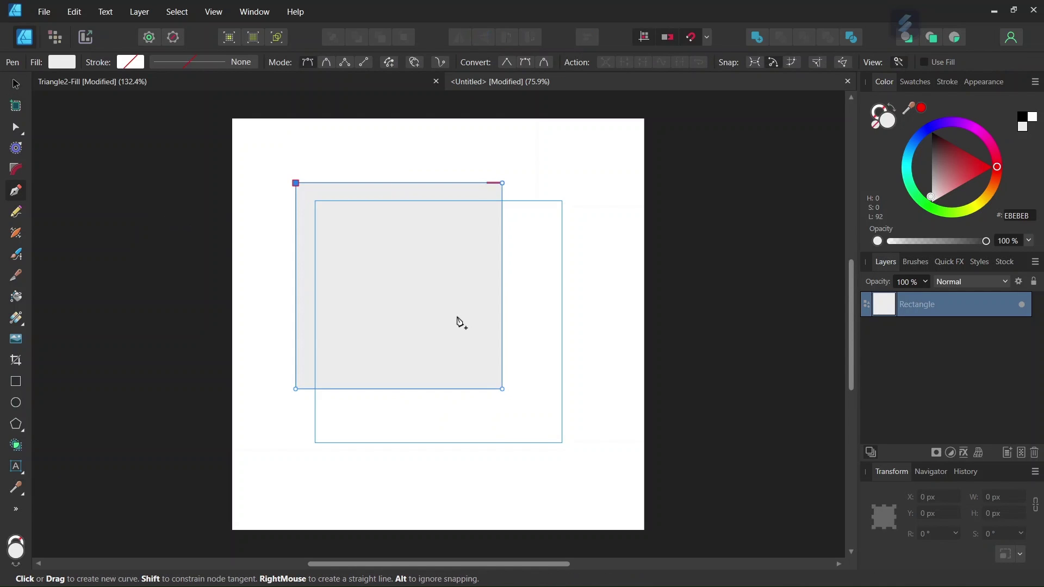
pyautogui.click(502, 390)
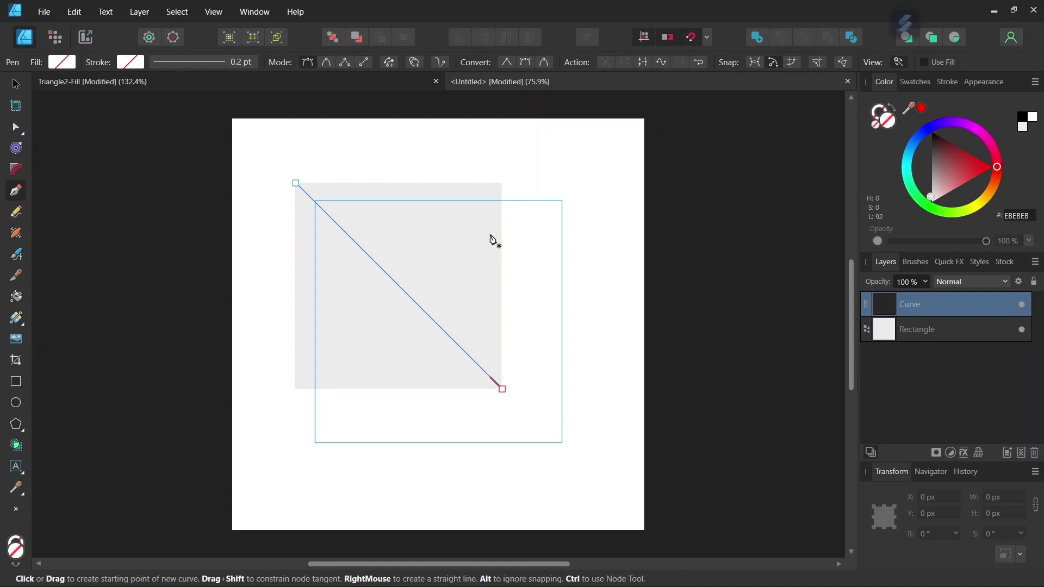
pyautogui.click(503, 184)
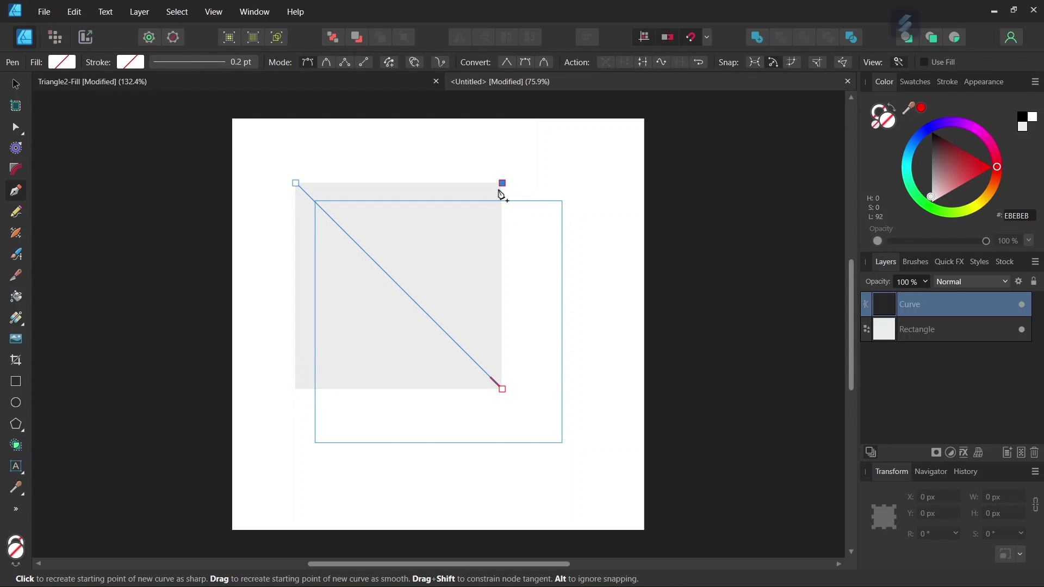
pyautogui.click(296, 390)
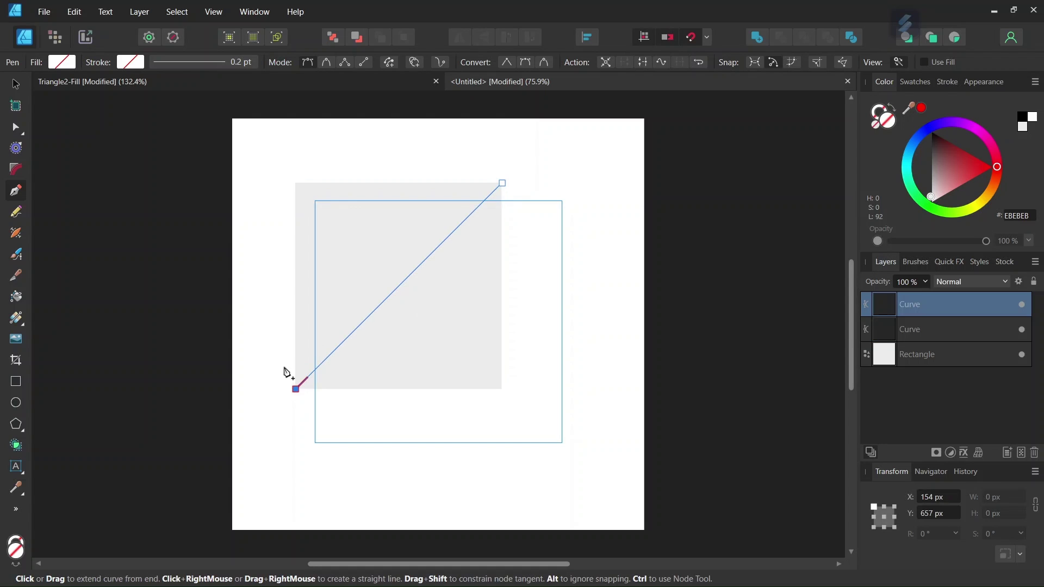
# - Select both diagonal curves together with the square
pyautogui.click(15, 89)
pyautogui.click(478, 217)
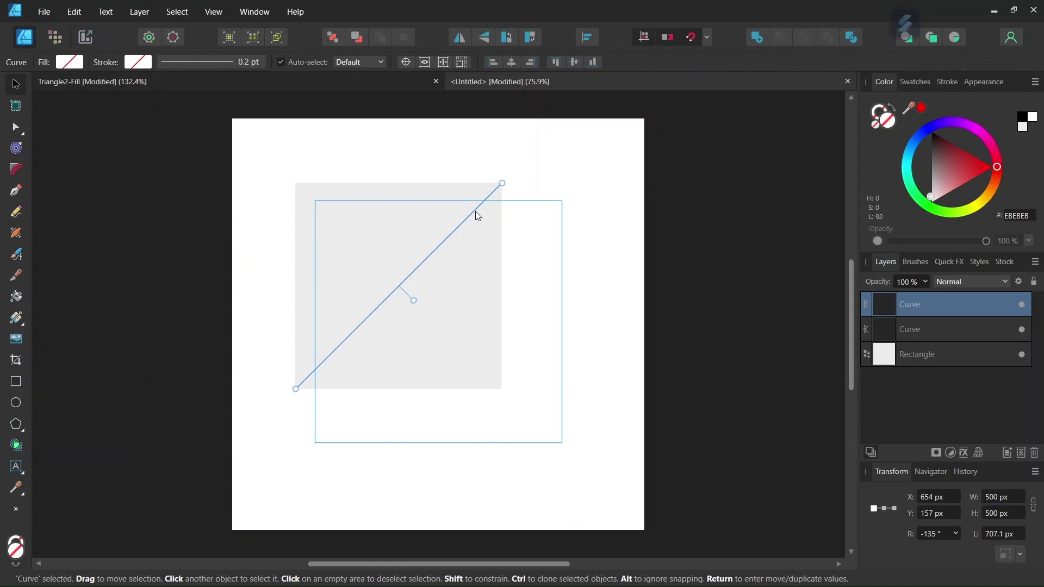
pyautogui.keyDown('shift'); pyautogui.click(925, 357); pyautogui.keyUp('shift')
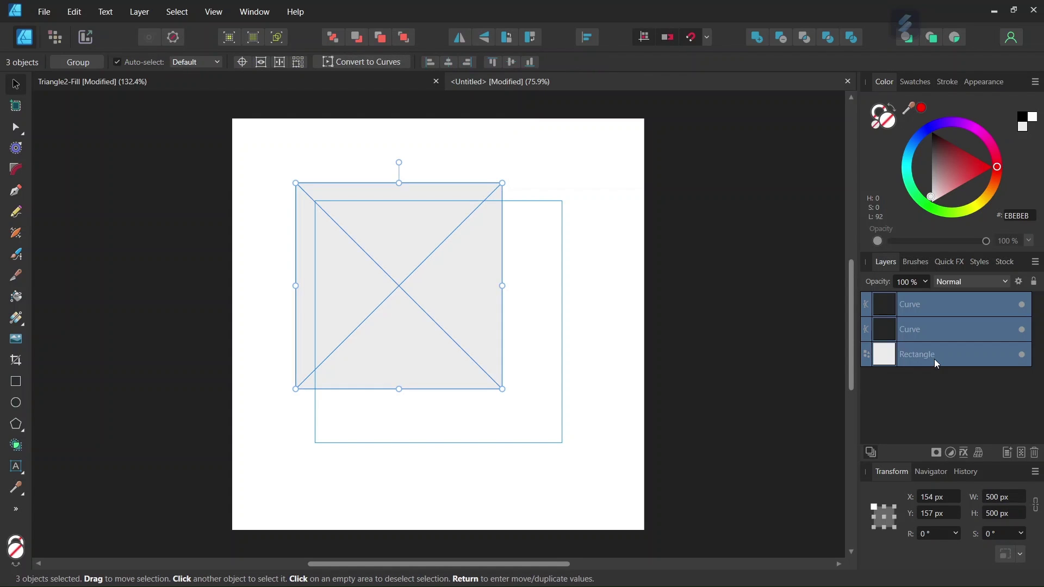
# - Divide the square along its diagonals into four triangles
pyautogui.click(853, 38)
pyautogui.scroll(1, 317, 256)
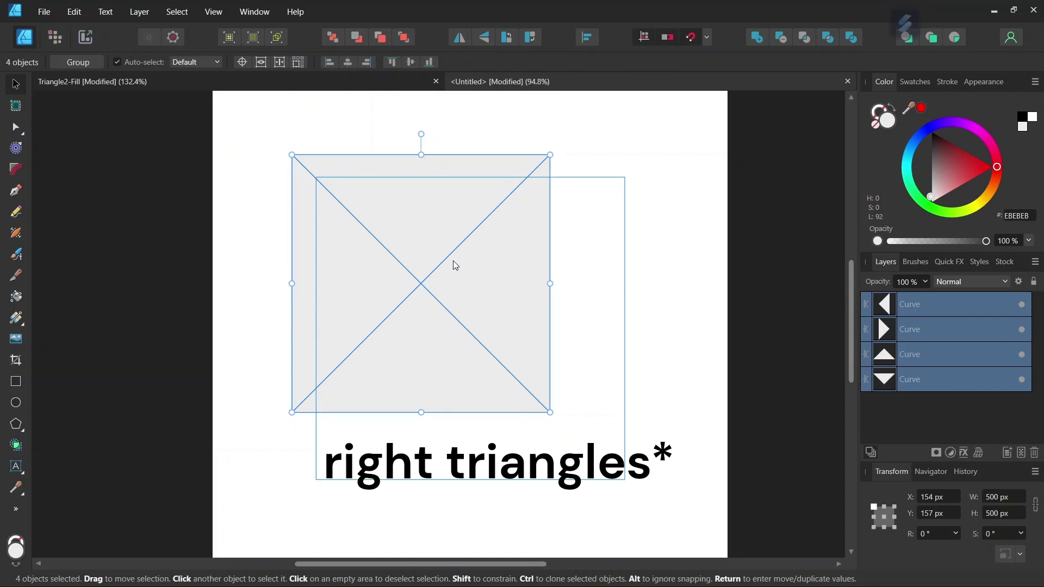
pyautogui.moveTo(335, 282); pyautogui.dragTo(321, 282)
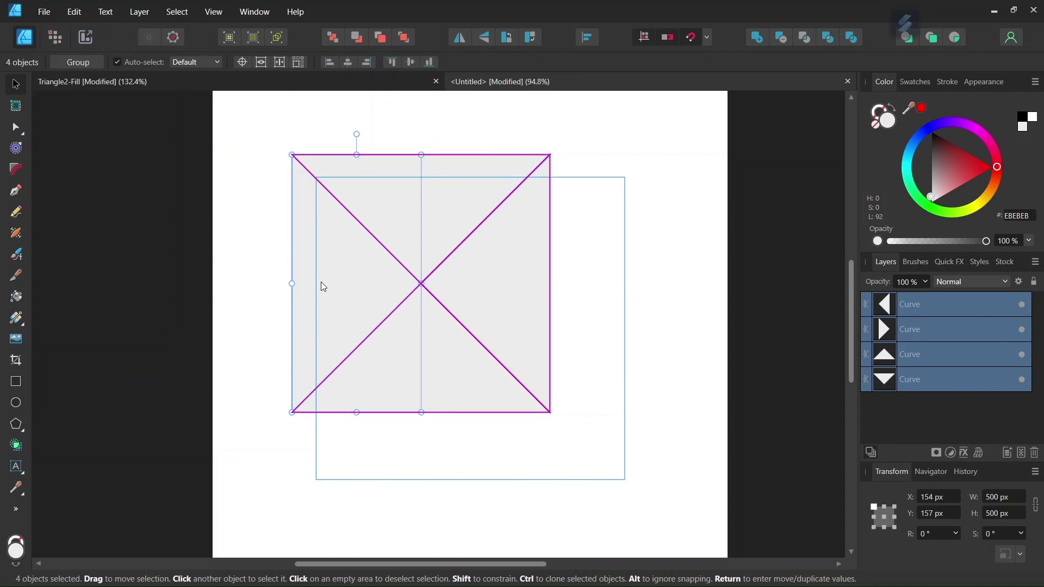
# - Delete the left and right triangles and select the remaining top and bottom ones
pyautogui.click(323, 287)
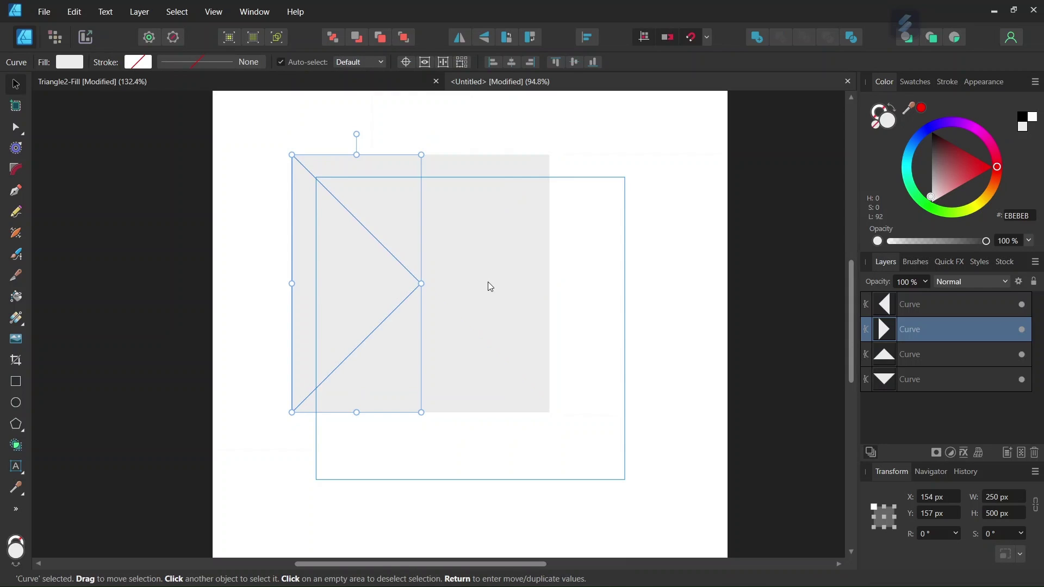
pyautogui.keyDown('shift'); pyautogui.click(491, 286); pyautogui.keyUp('shift')
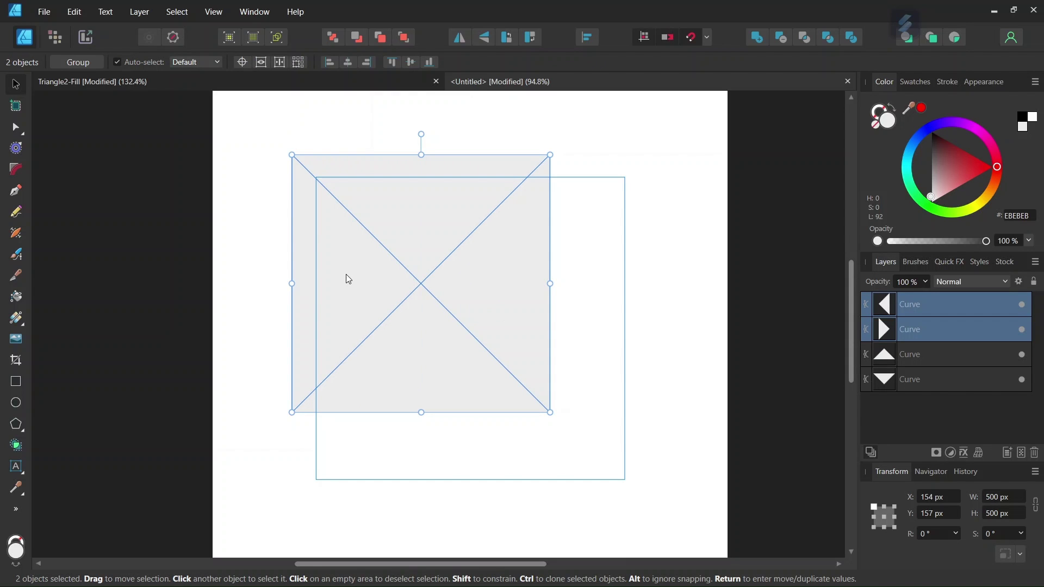
pyautogui.hotkey('ctrl', 'z')
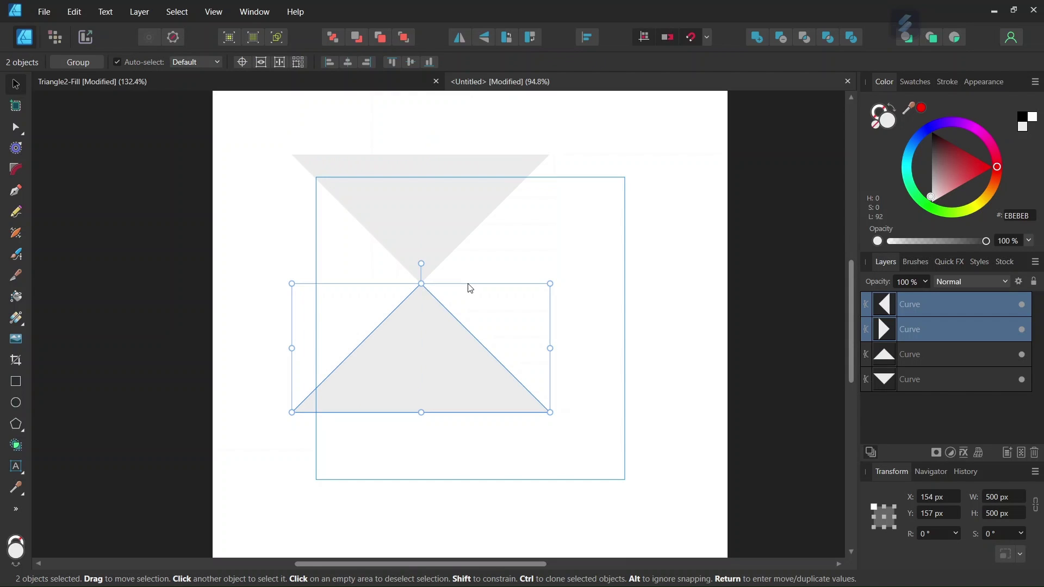
pyautogui.press('Delete')
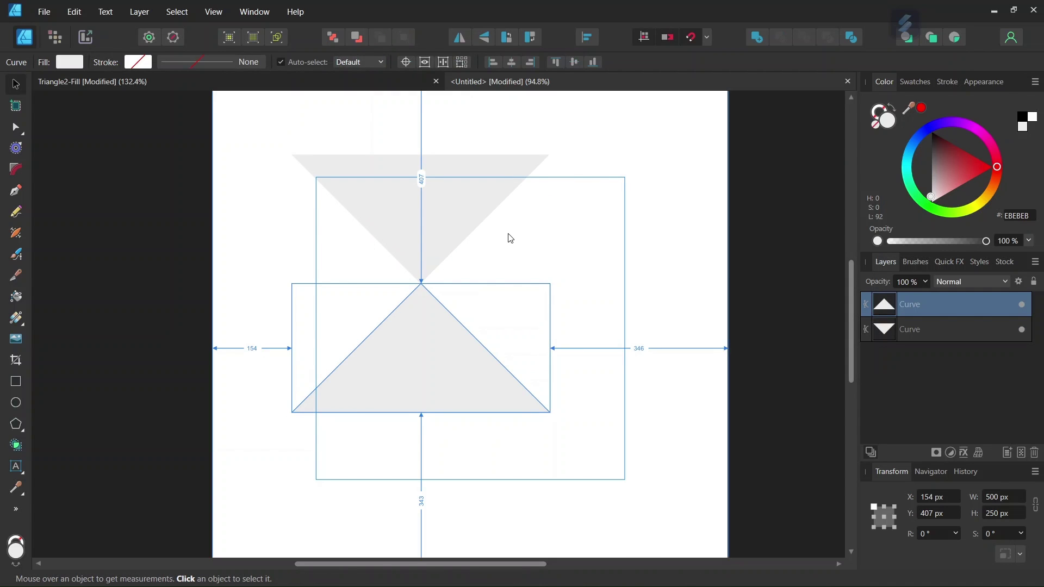
pyautogui.keyDown('shift'); pyautogui.click(392, 229); pyautogui.keyUp('shift')
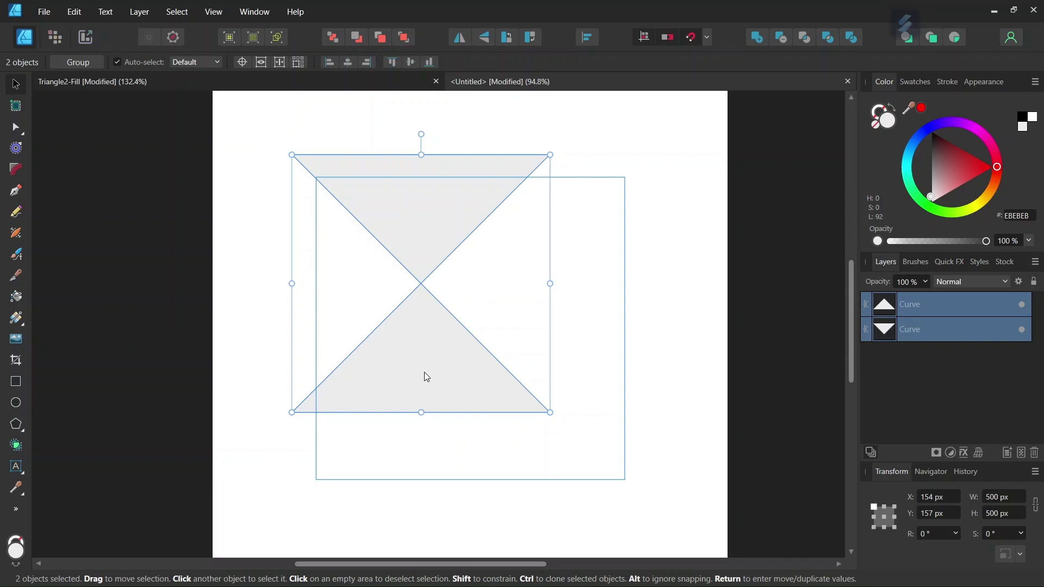
# - Group the two triangles, fill the group orange FF9900, and move it toward the top-left
pyautogui.hotkey('ctrl', 'g')
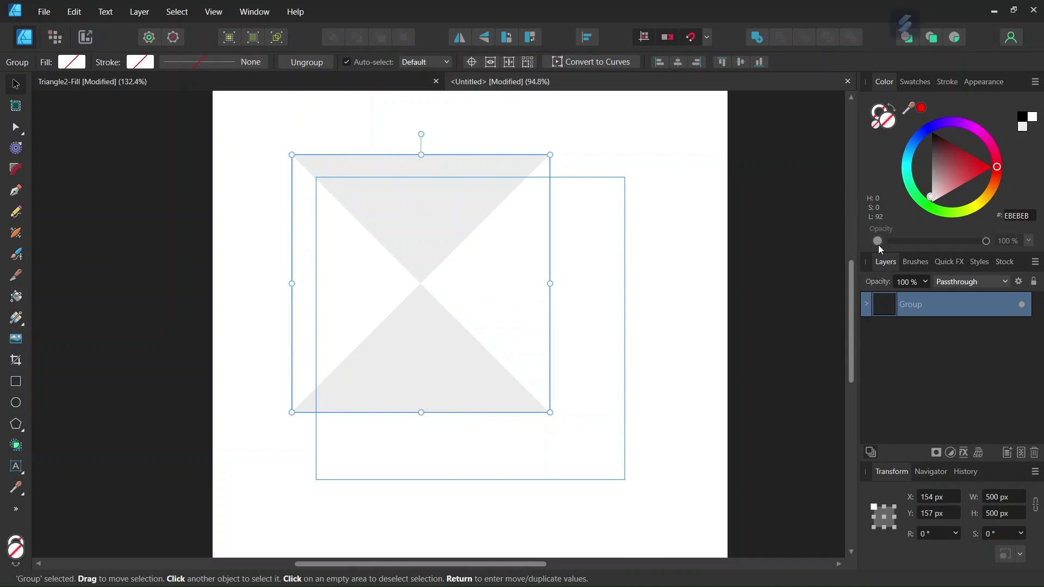
pyautogui.click(988, 197)
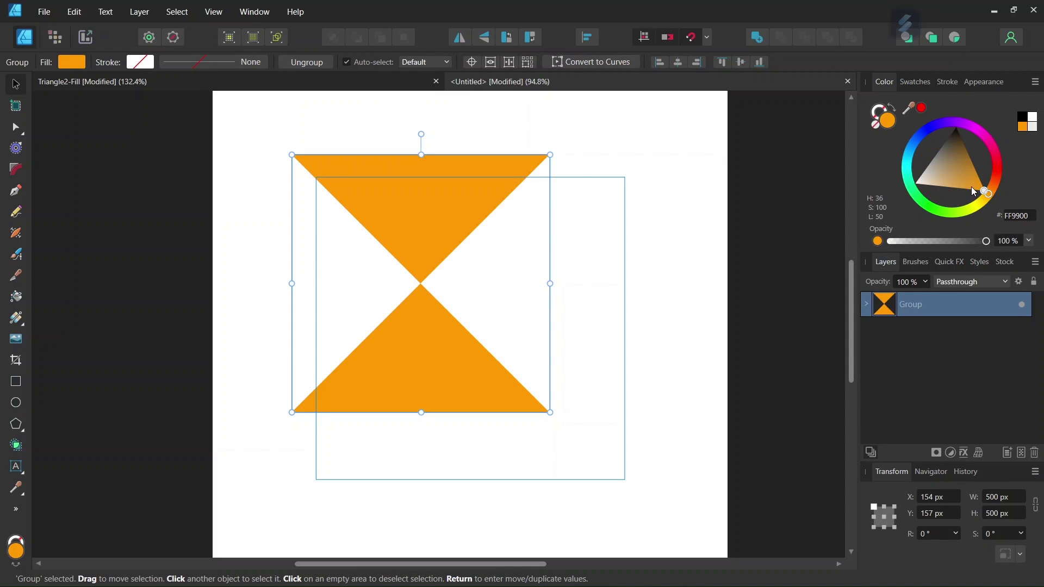
pyautogui.moveTo(985, 193); pyautogui.dragTo(987, 198)
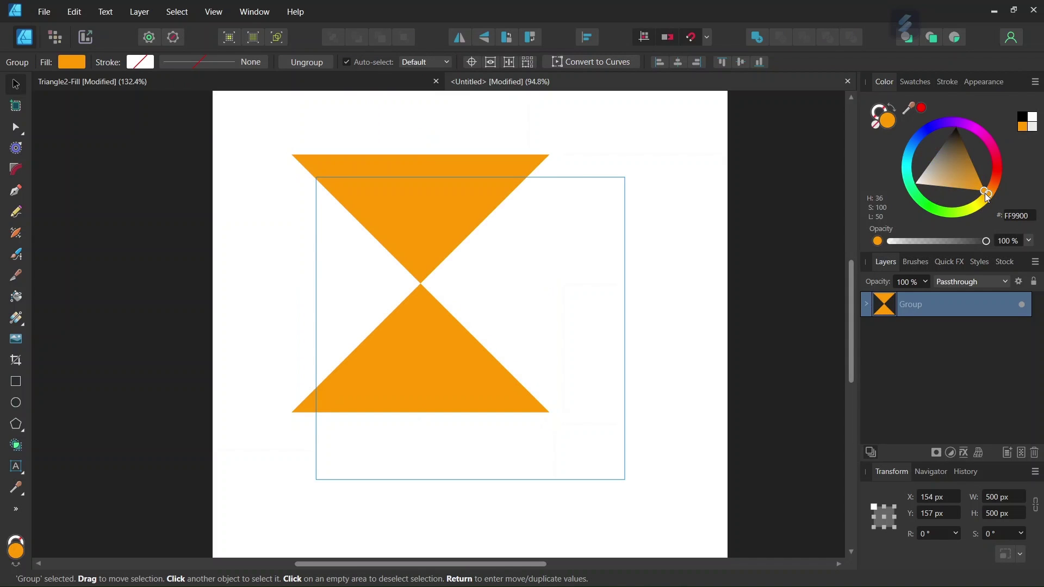
pyautogui.scroll(-3, 585, 239)
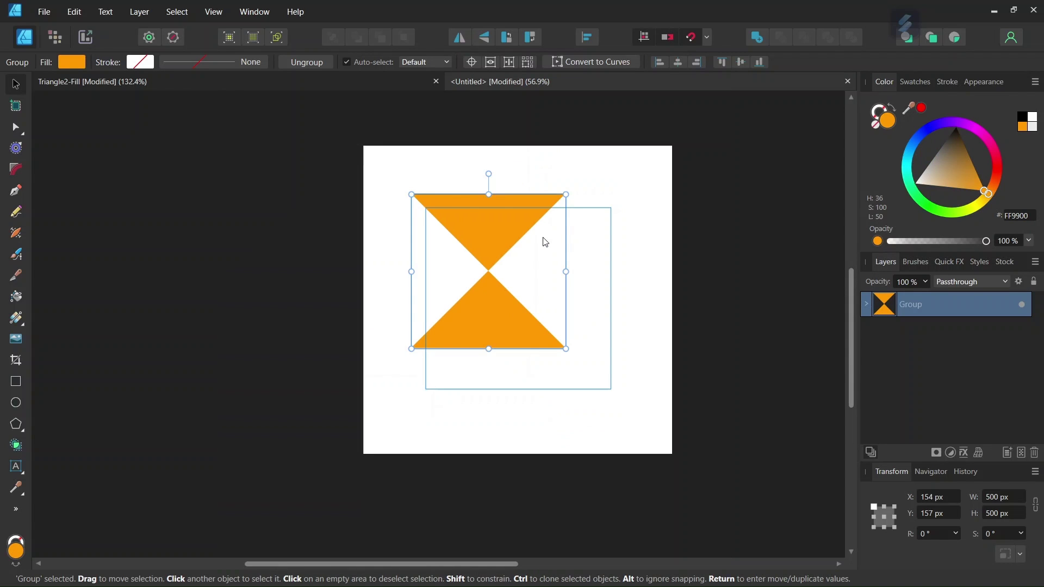
pyautogui.moveTo(517, 238); pyautogui.dragTo(470, 190)
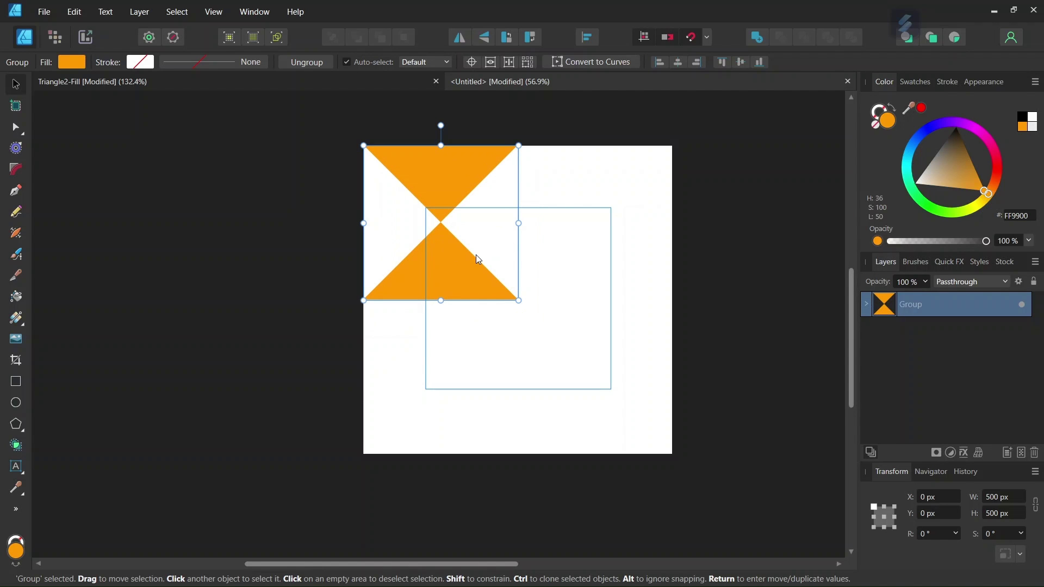
# - Duplicate the hourglass at 0,0 and place the copy at X/Y 500 px, bottom-right
pyautogui.scroll(-1, 478, 259)
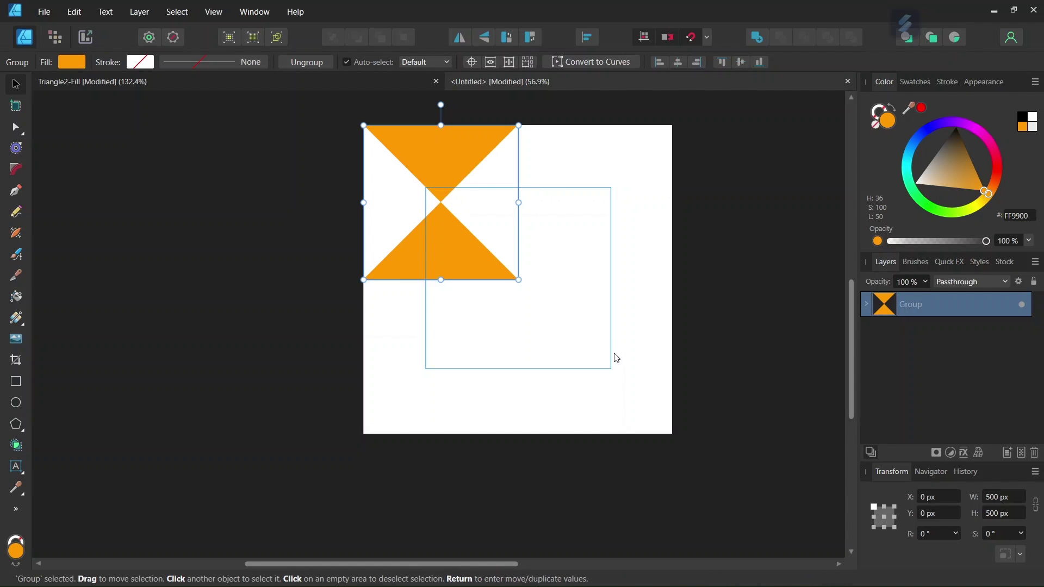
pyautogui.hotkey('ctrl', 'j')
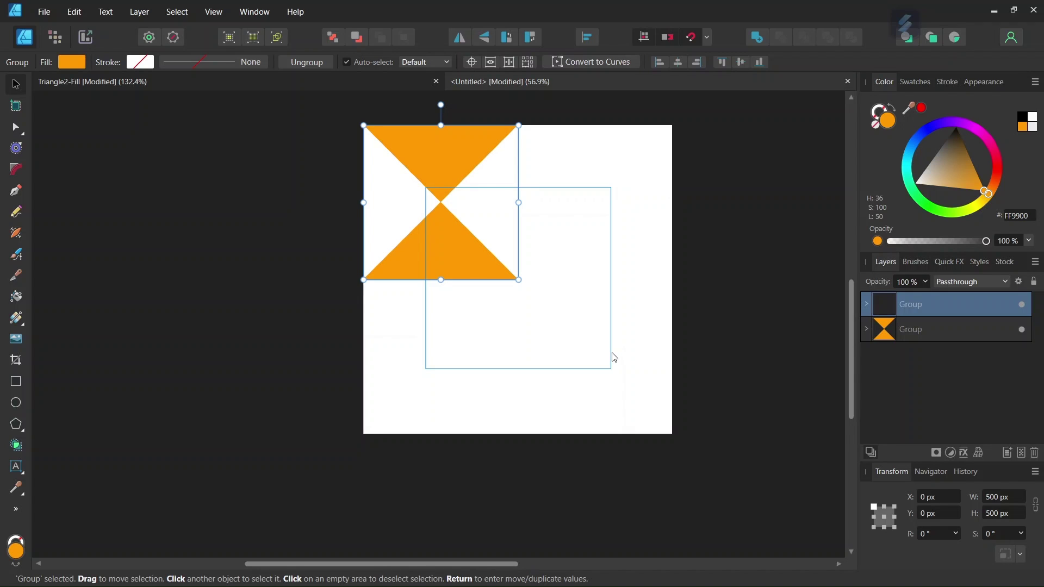
pyautogui.moveTo(416, 180); pyautogui.dragTo(571, 334)
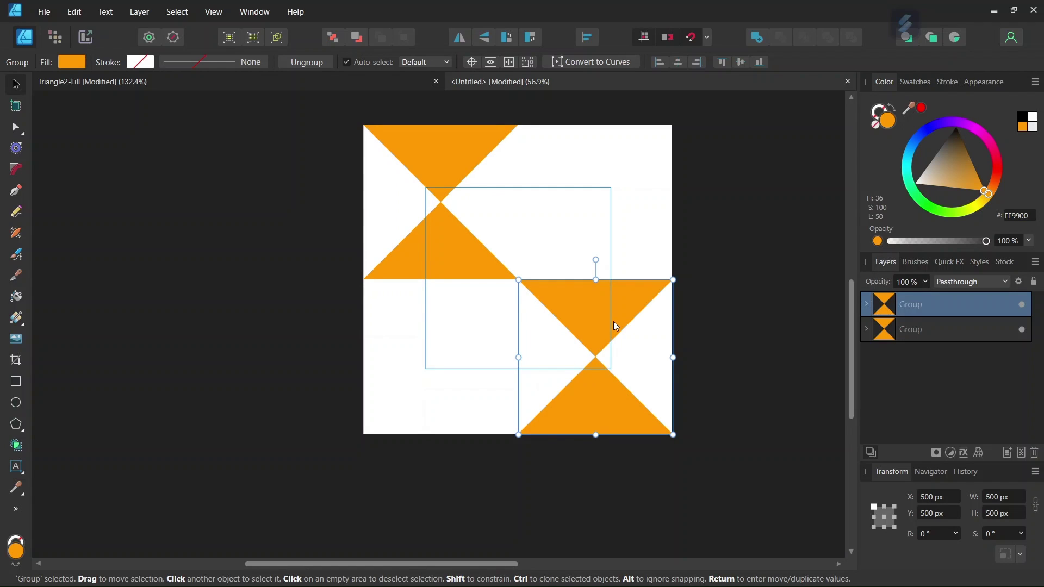
pyautogui.scroll(-1, 602, 369)
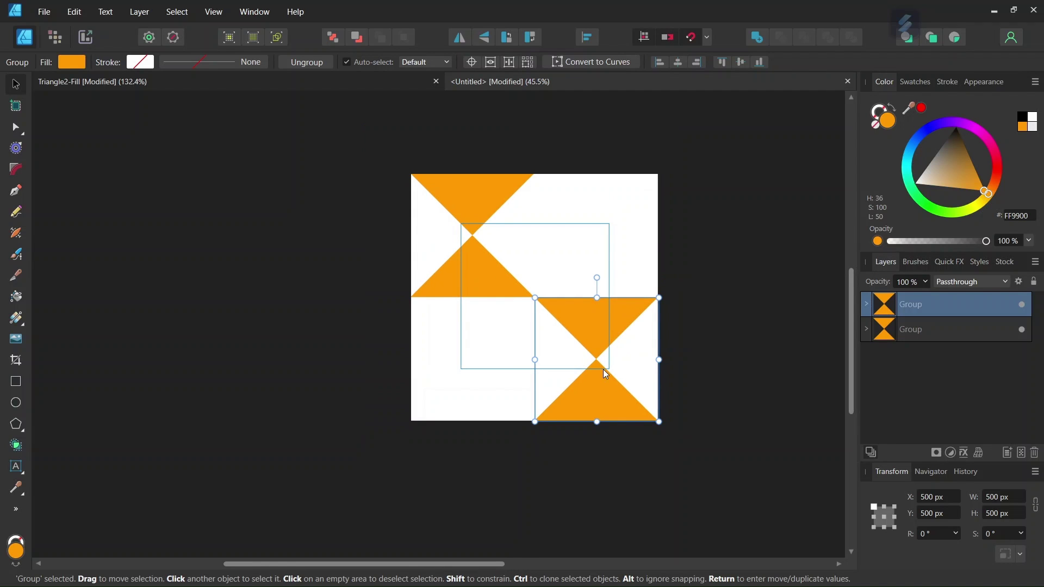
pyautogui.click(675, 198)
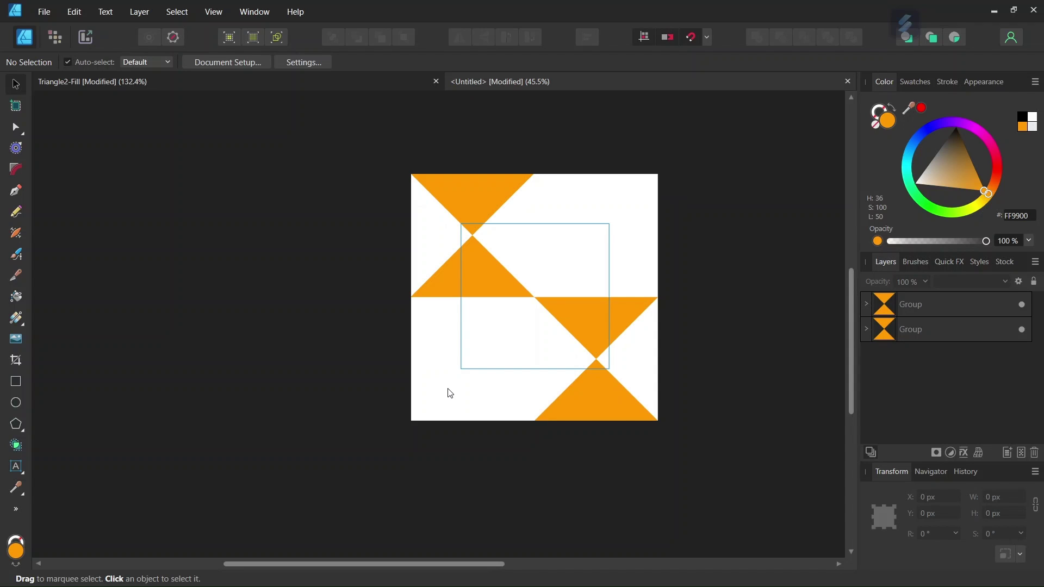
# - Duplicate the bottom-right hourglass into the top-right quarter and rotate it 90° around its centre
pyautogui.click(607, 330)
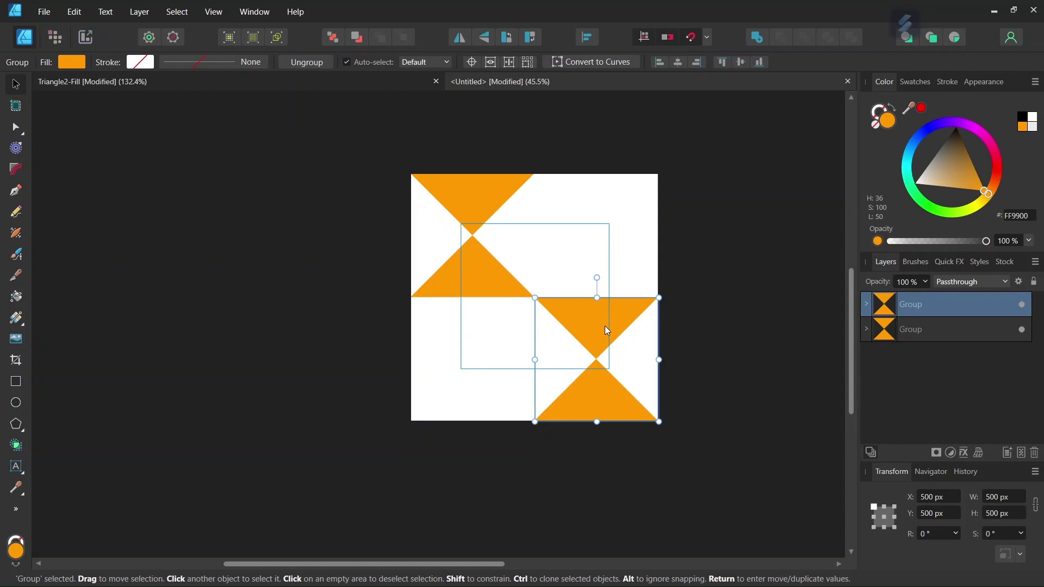
pyautogui.hotkey('ctrl', 'j')
pyautogui.moveTo(614, 350); pyautogui.dragTo(653, 223)
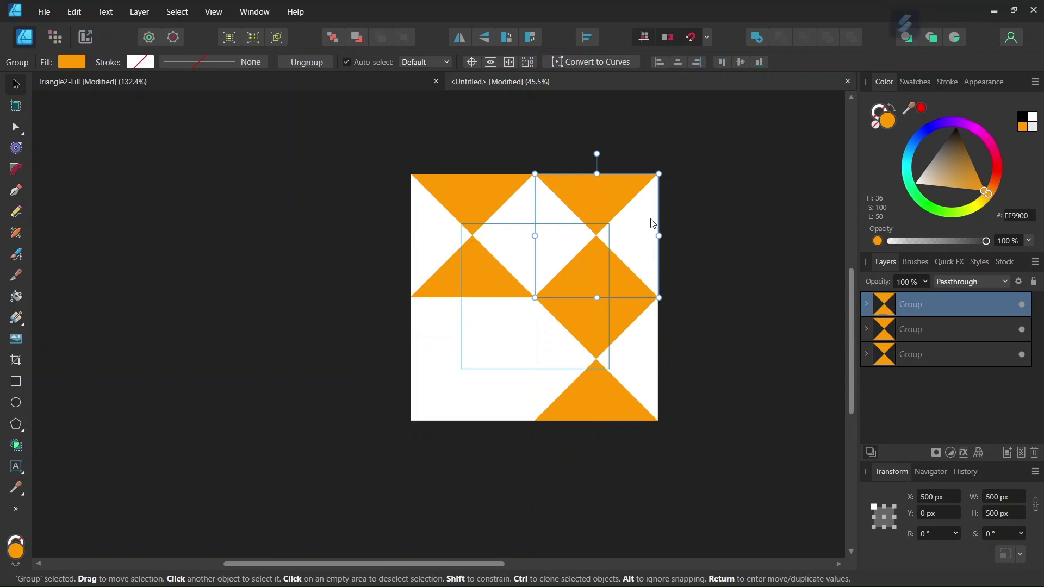
pyautogui.scroll(2, 609, 222)
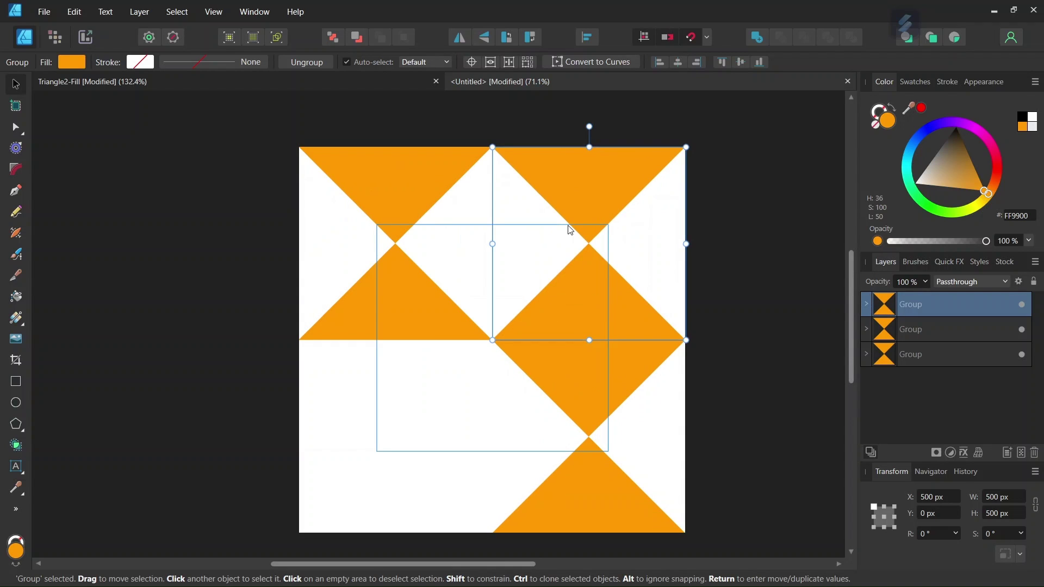
pyautogui.click(473, 63)
pyautogui.click(929, 534)
pyautogui.write('90')
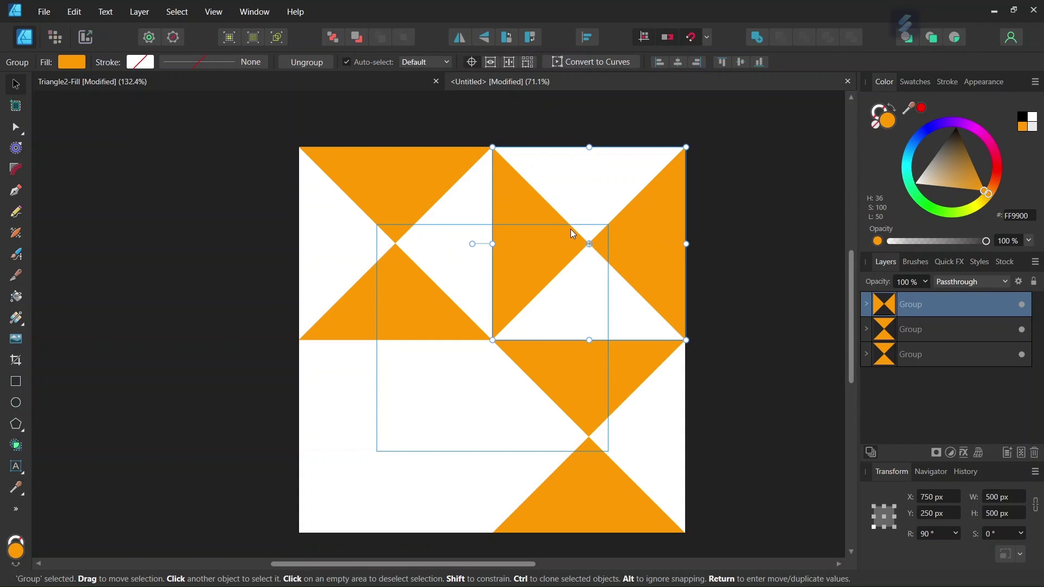
pyautogui.click(754, 231)
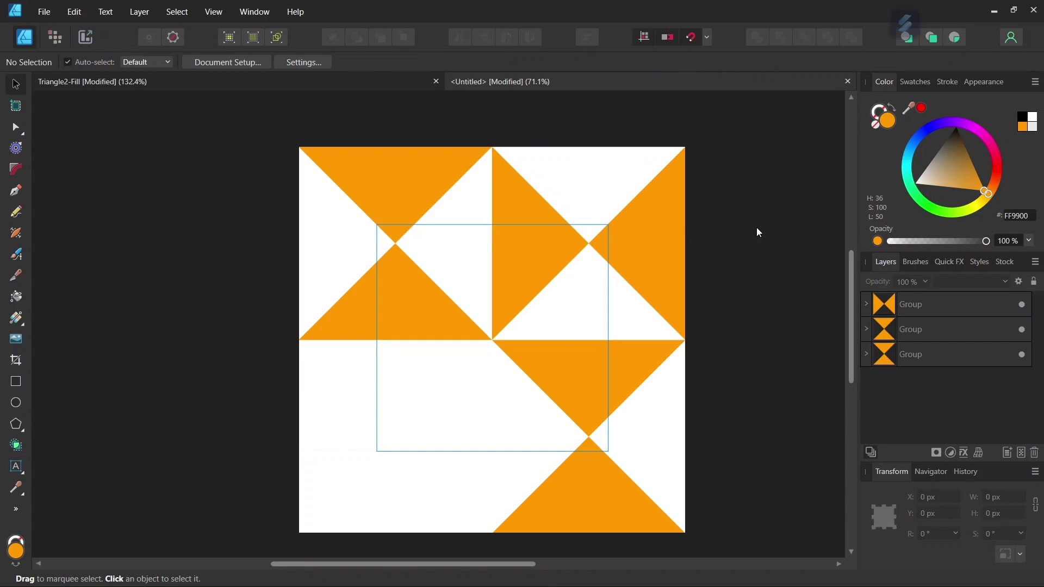
# - Duplicate the rotated hourglass into the bottom-left quarter to complete the 2×2 tile
pyautogui.click(650, 238)
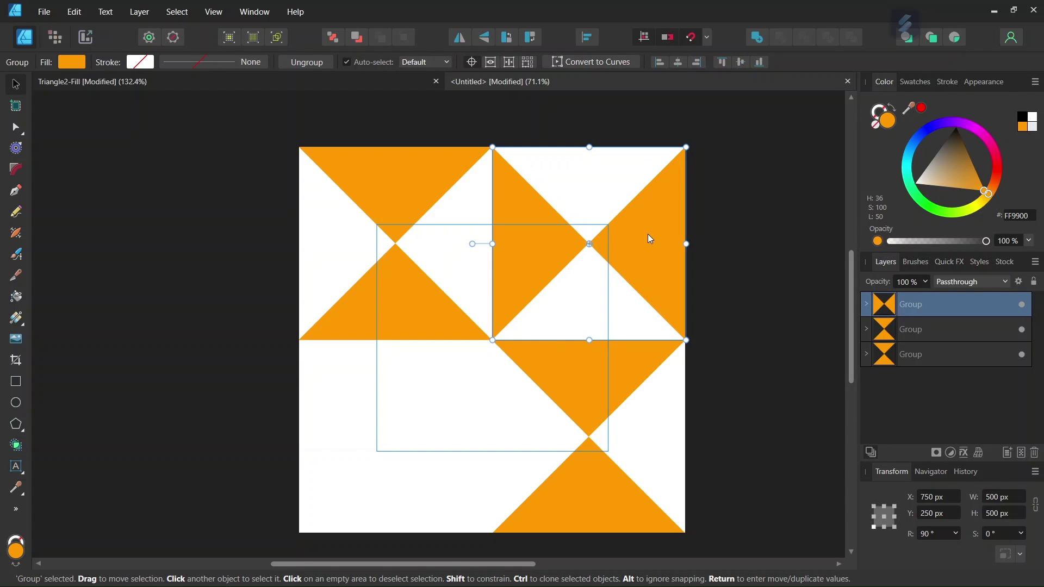
pyautogui.hotkey('ctrl', 'j')
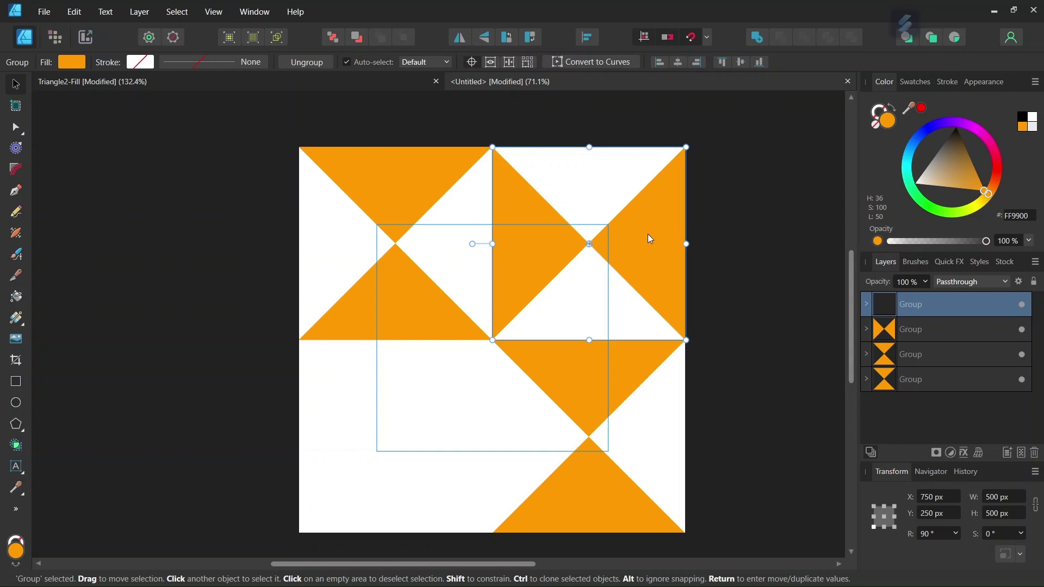
pyautogui.moveTo(651, 238); pyautogui.dragTo(462, 400)
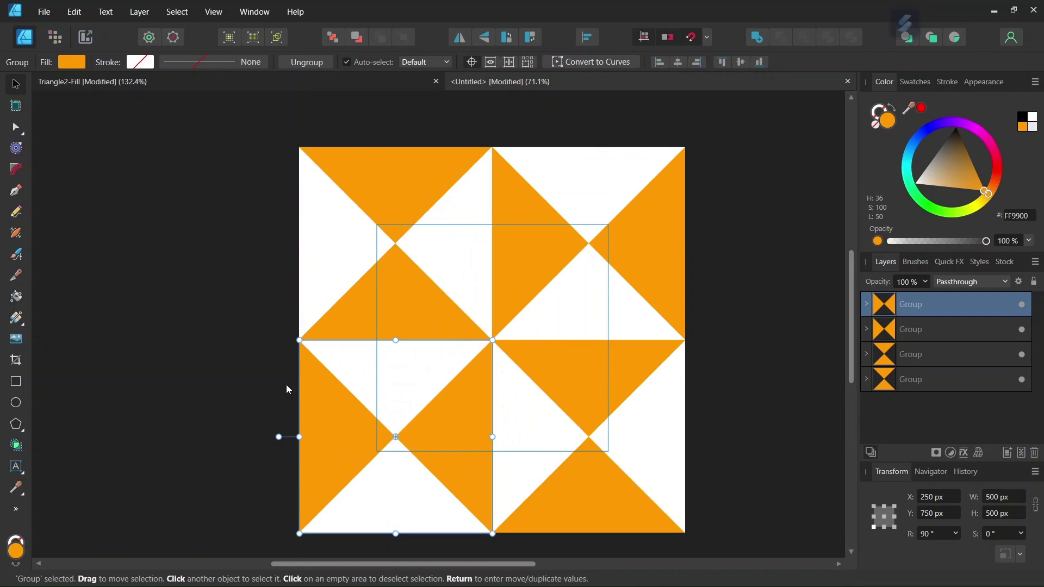
pyautogui.scroll(-2, 392, 417)
pyautogui.scroll(1, 404, 391)
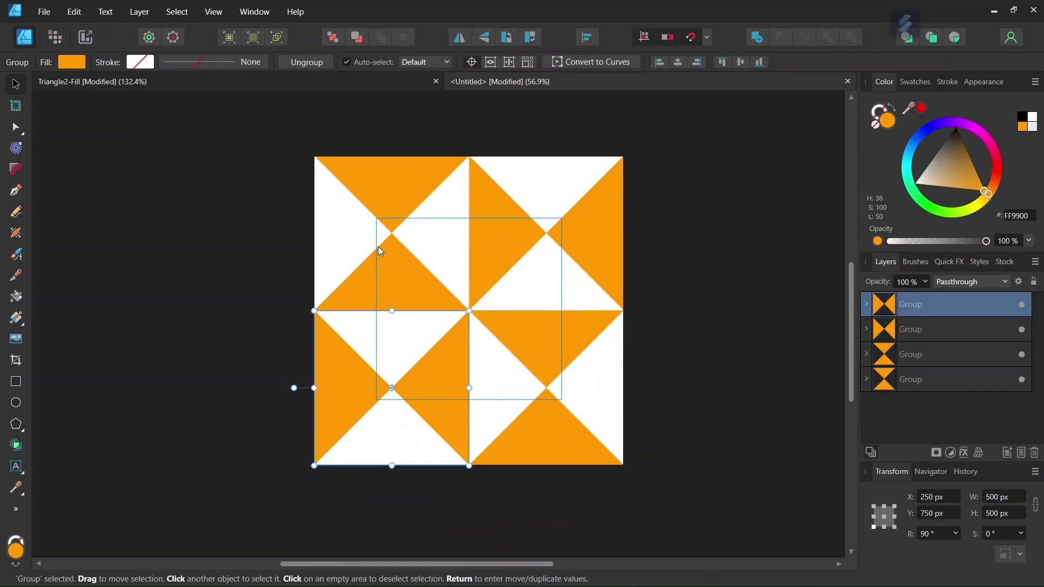
pyautogui.click(135, 208)
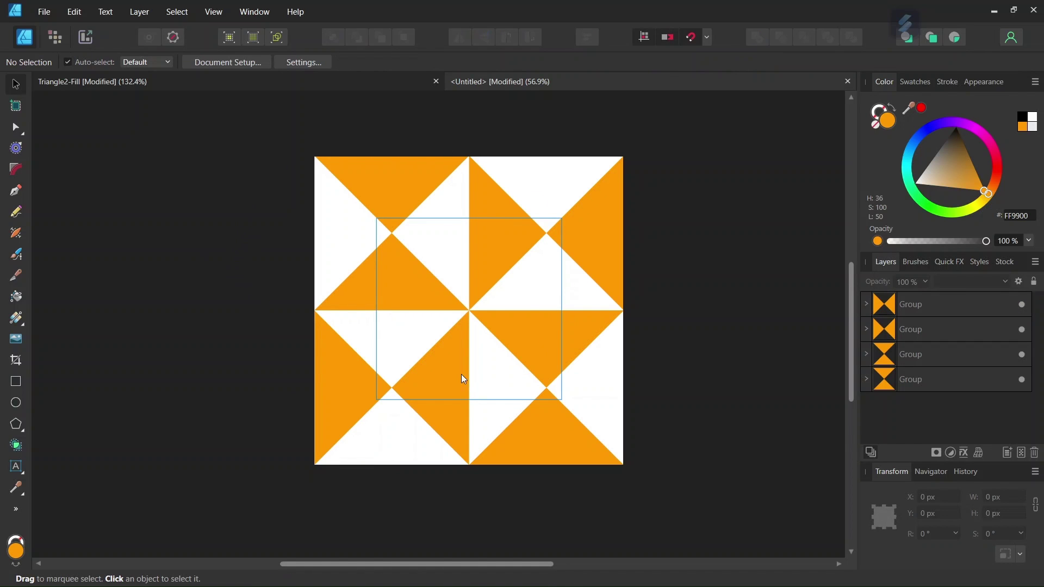
# - Export the whole document as a 1000 × 1000 px PNG named Tile6 in Triangle Pattern 2
pyautogui.click(42, 15)
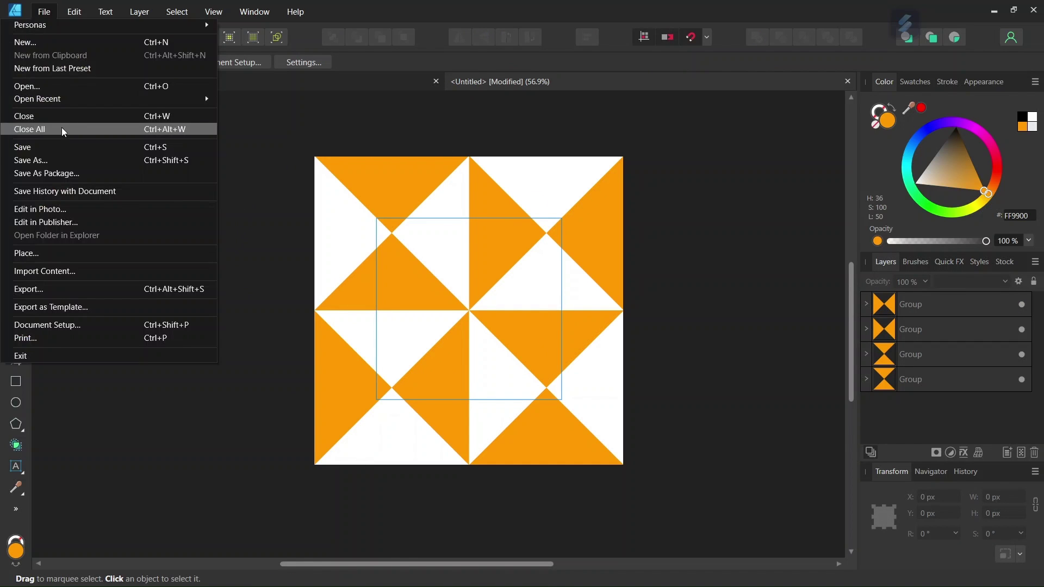
pyautogui.press('Escape')
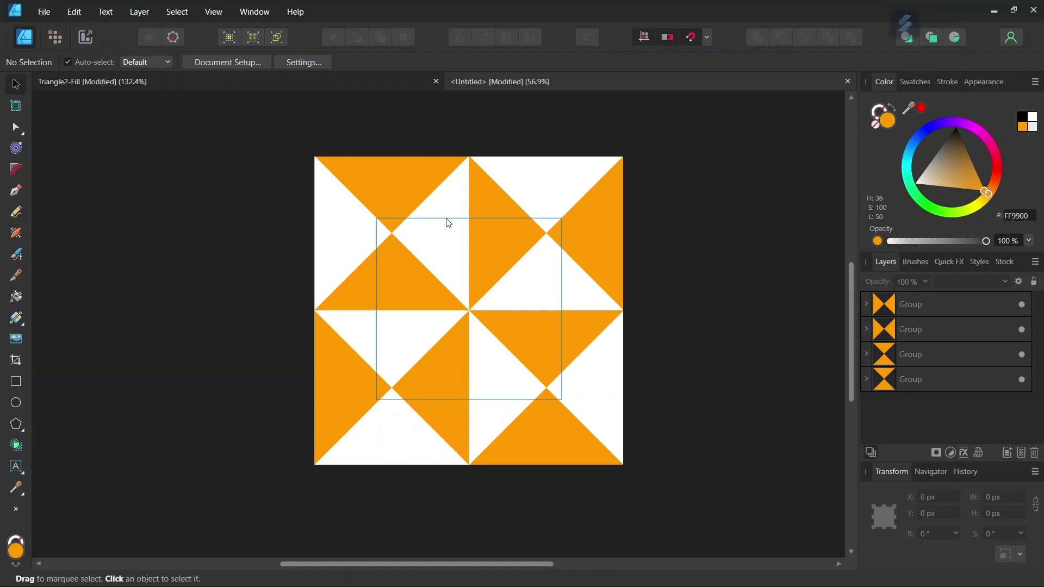
pyautogui.hotkey('ctrl', 'alt', 'shift', 's')
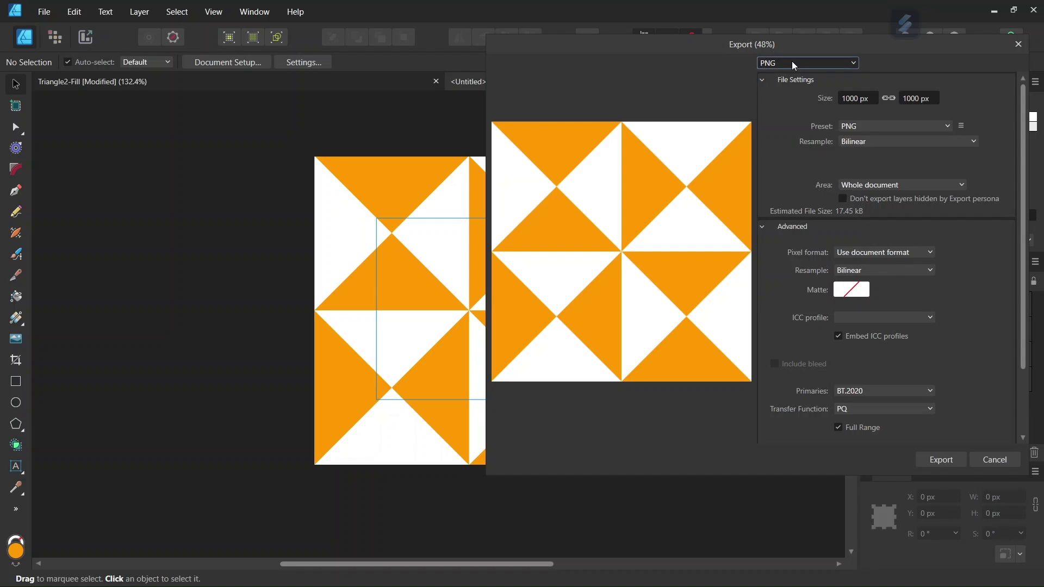
pyautogui.click(869, 185)
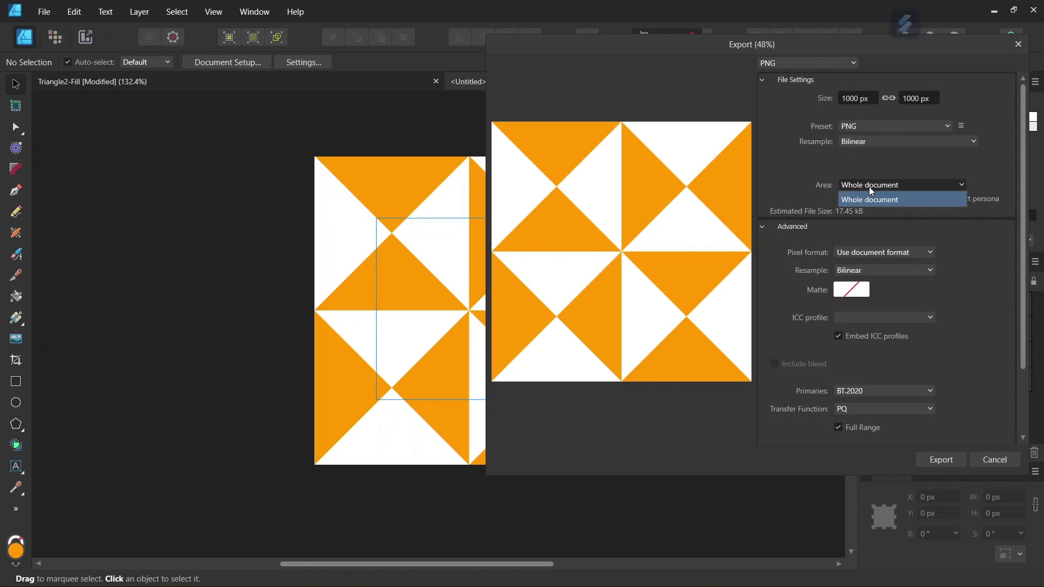
pyautogui.click(869, 187)
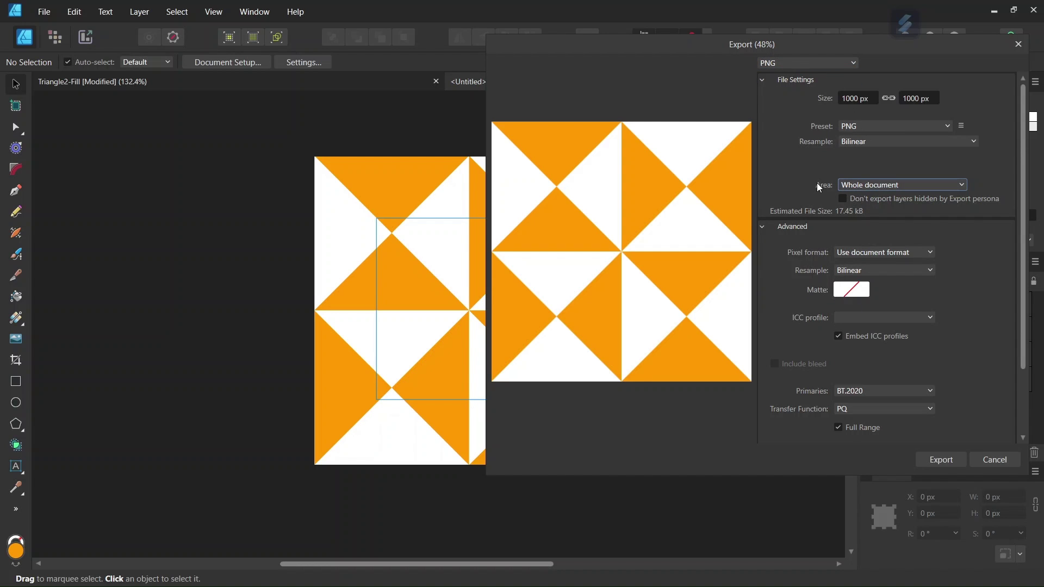
pyautogui.click(940, 461)
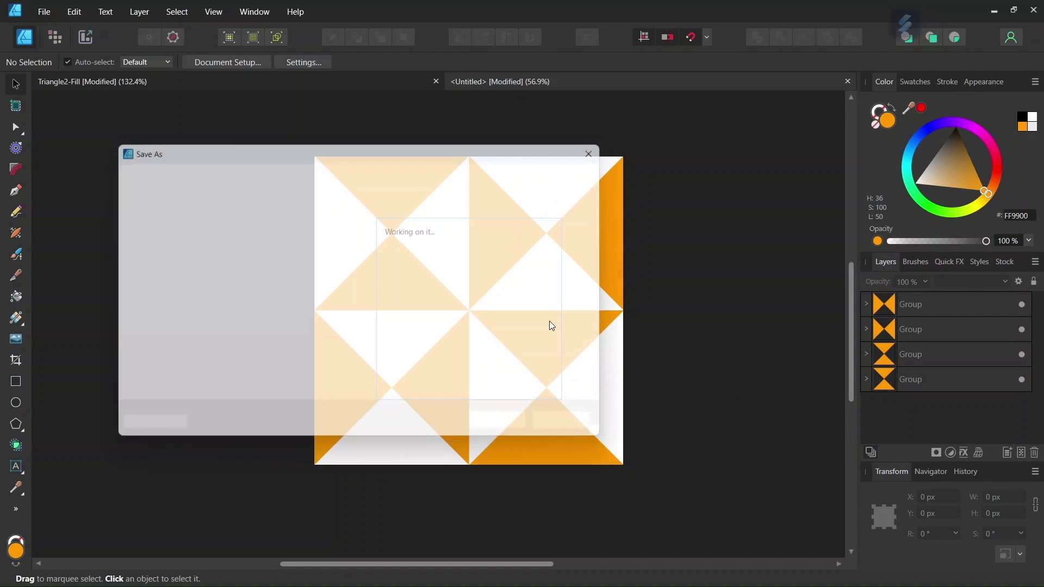
pyautogui.write('Tile6')
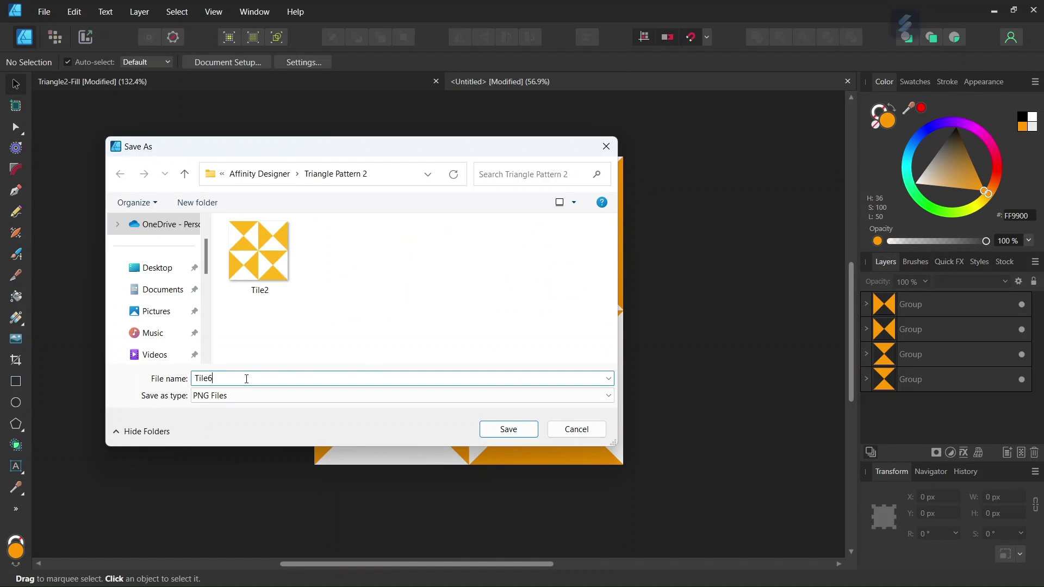
pyautogui.click(502, 429)
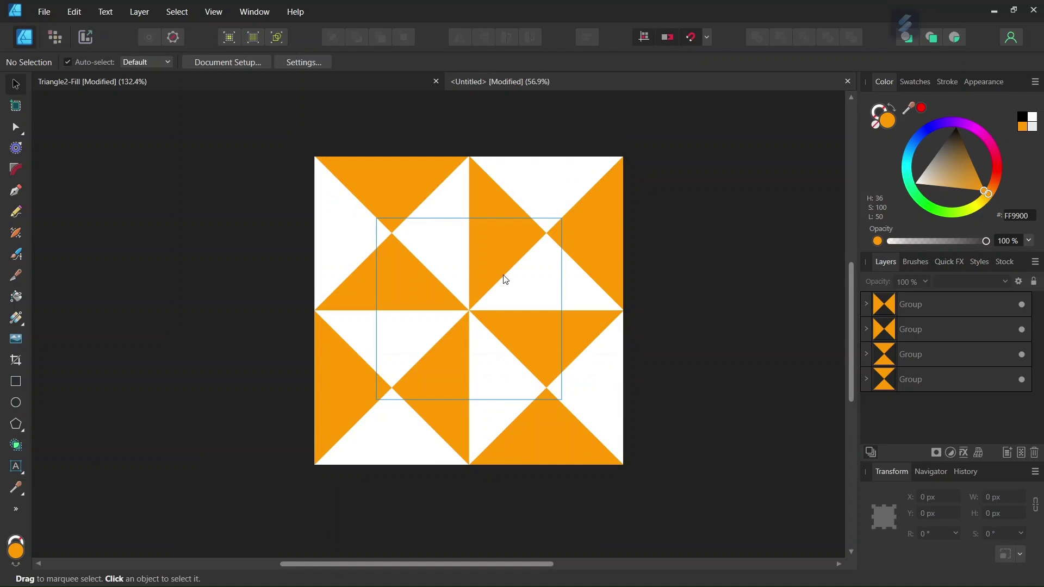
# - Create a new blank A5 document from the File menu
pyautogui.click(50, 15)
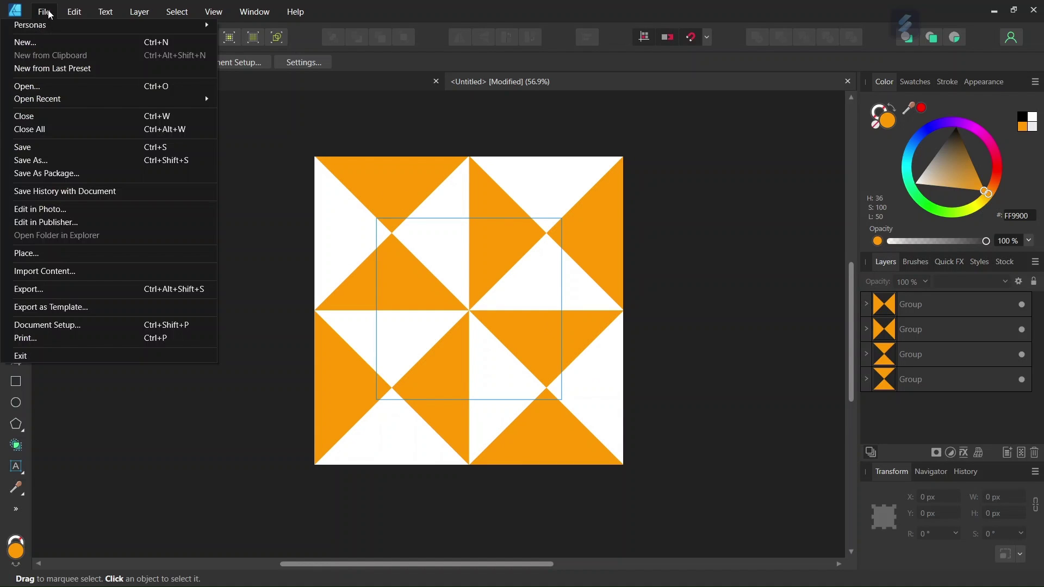
pyautogui.click(45, 40)
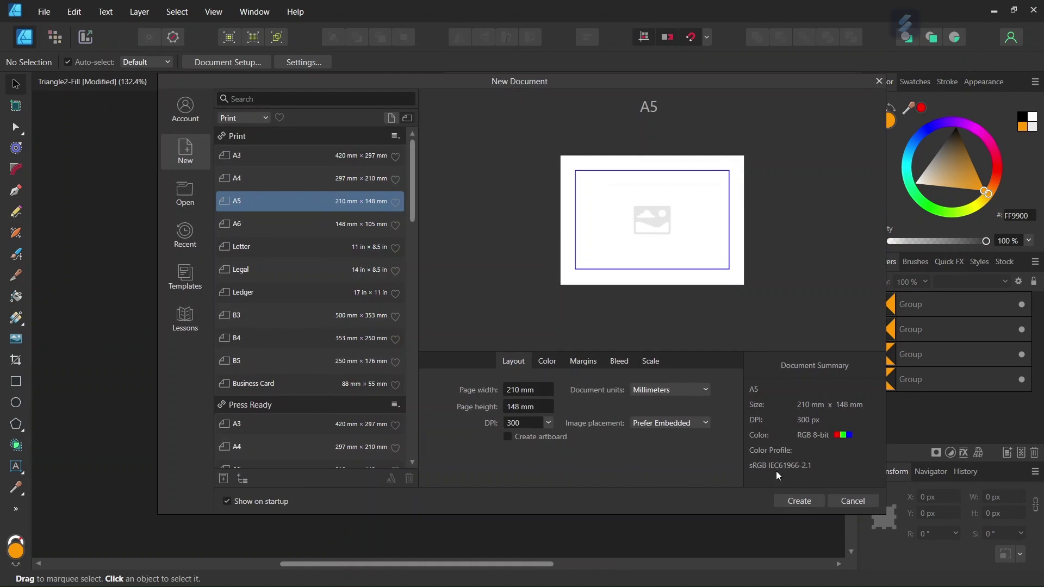
pyautogui.click(802, 499)
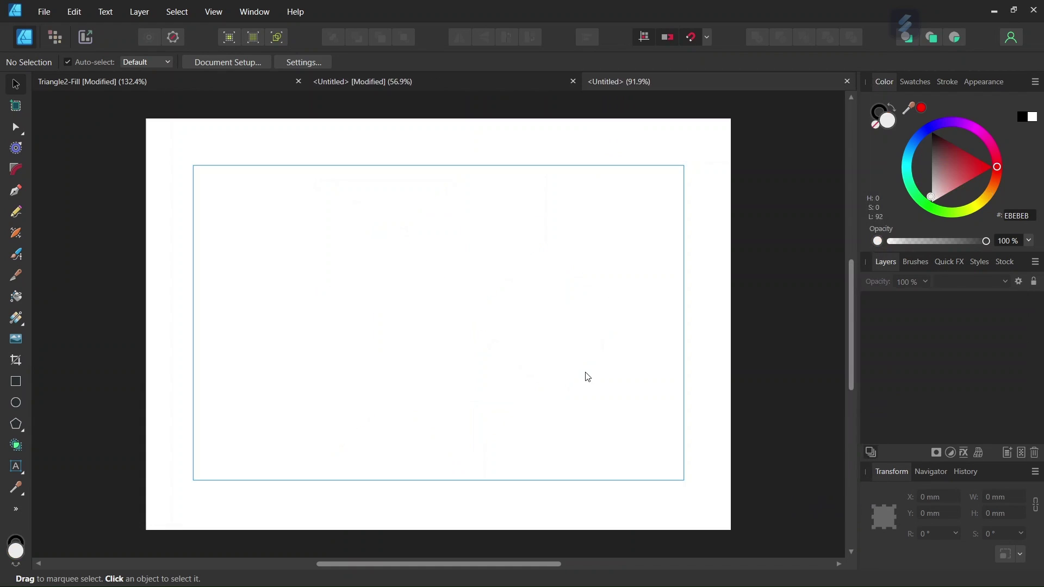
# - Draw a page-sized rectangle with fill and stroke both set to None
pyautogui.click(15, 381)
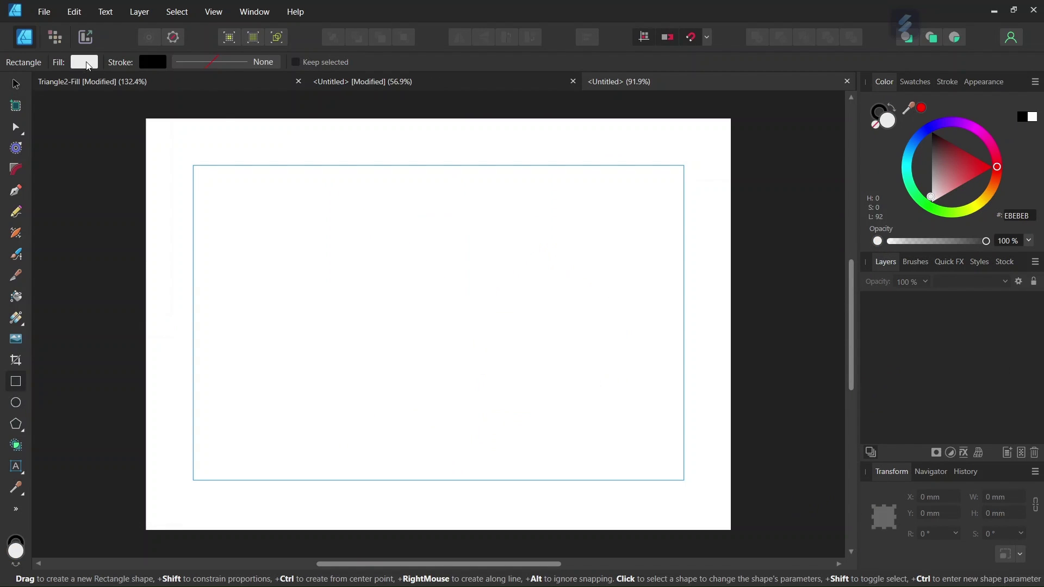
pyautogui.click(87, 62)
pyautogui.click(190, 84)
pyautogui.click(155, 61)
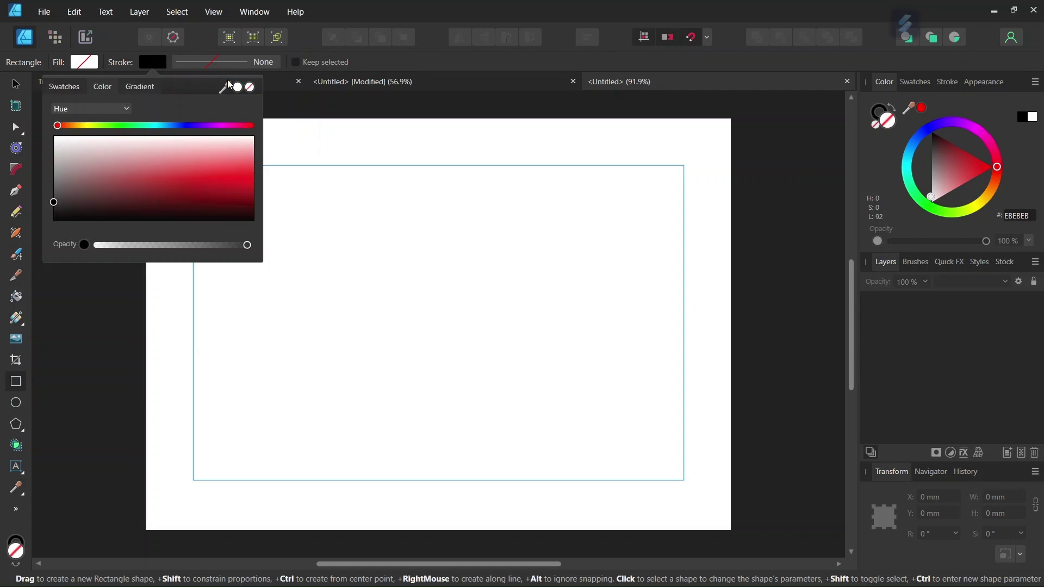
pyautogui.click(249, 87)
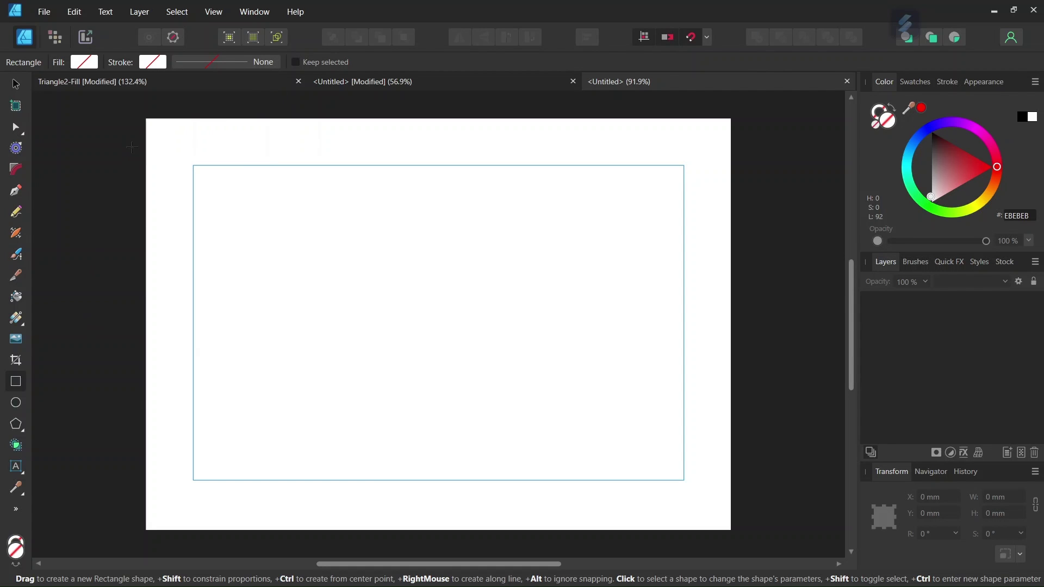
pyautogui.moveTo(147, 118); pyautogui.dragTo(749, 512)
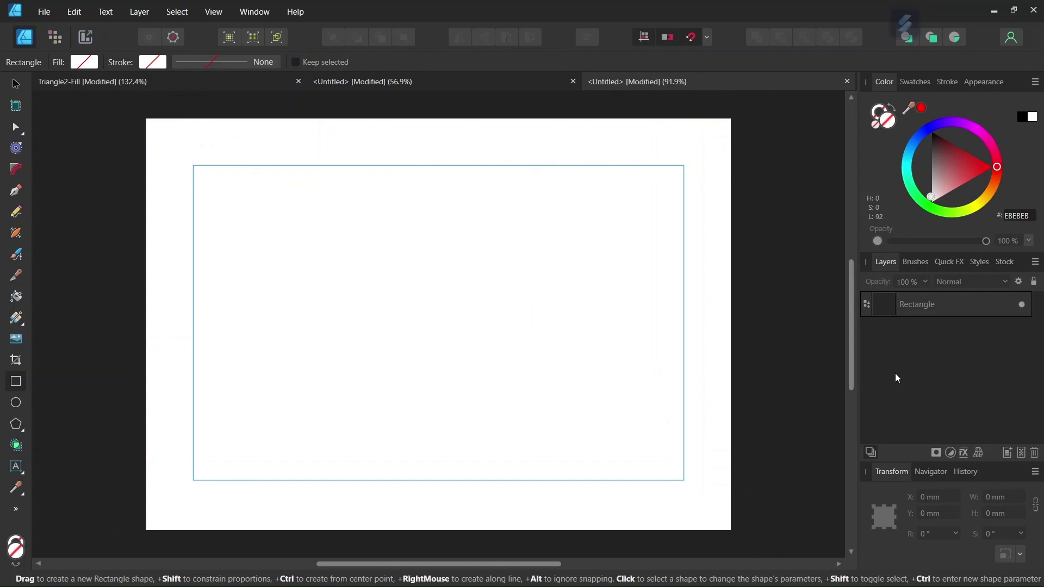
# - Flood the selected rectangle with the Tile3 image as a bitmap pattern fill
pyautogui.click(922, 304)
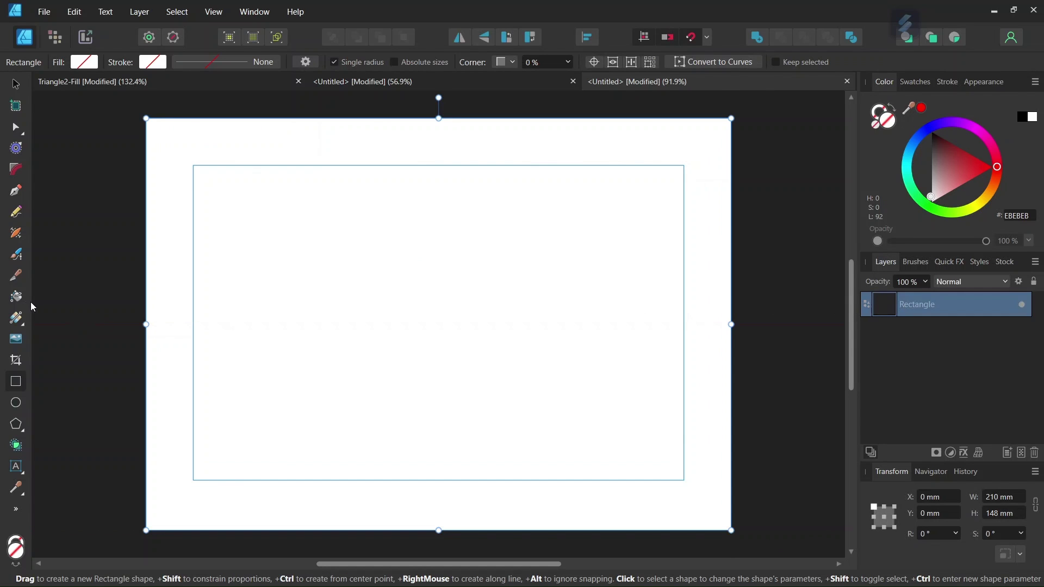
pyautogui.click(17, 296)
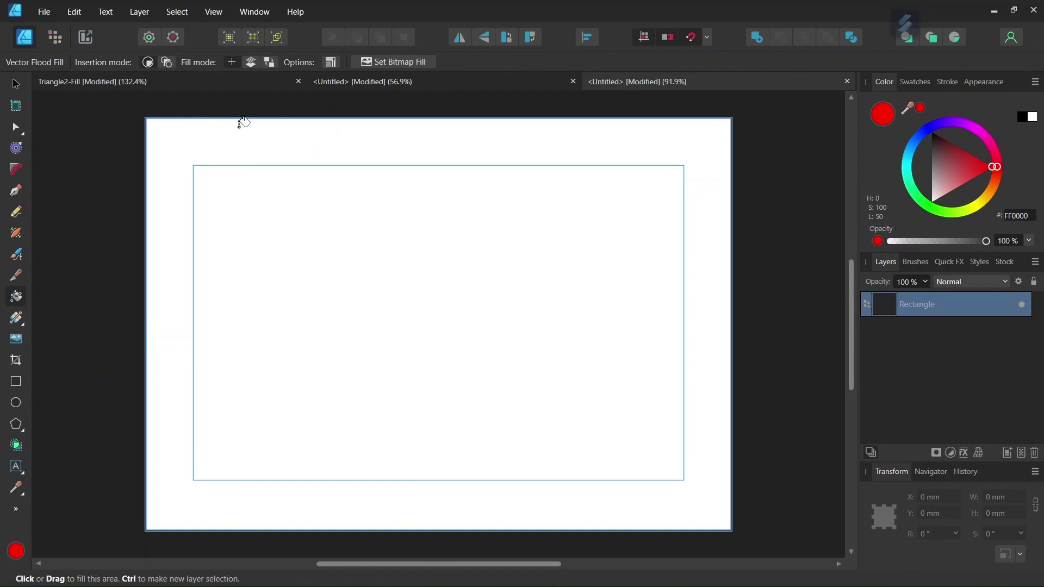
pyautogui.click(394, 62)
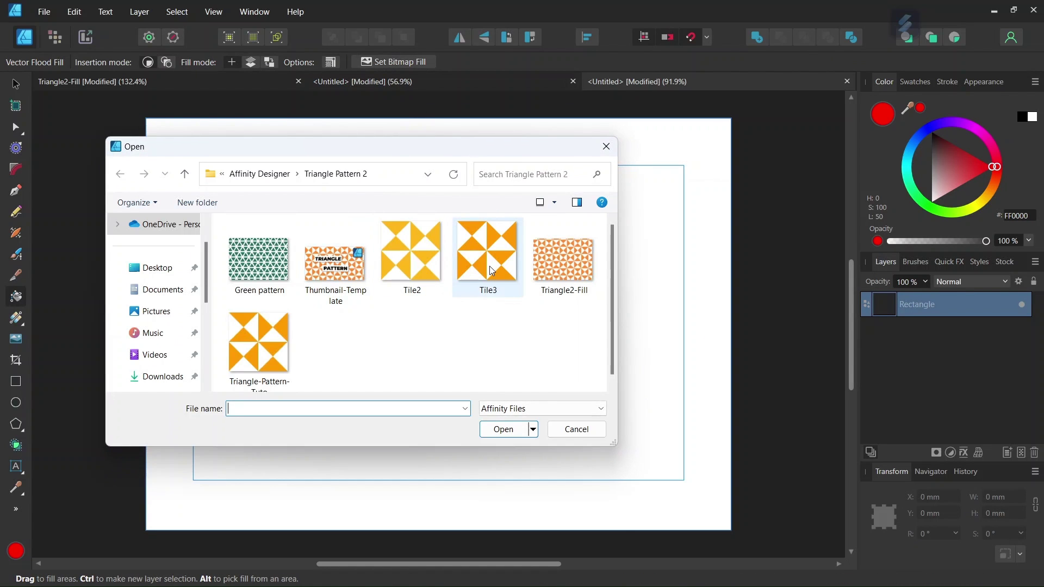
pyautogui.doubleClick(491, 270)
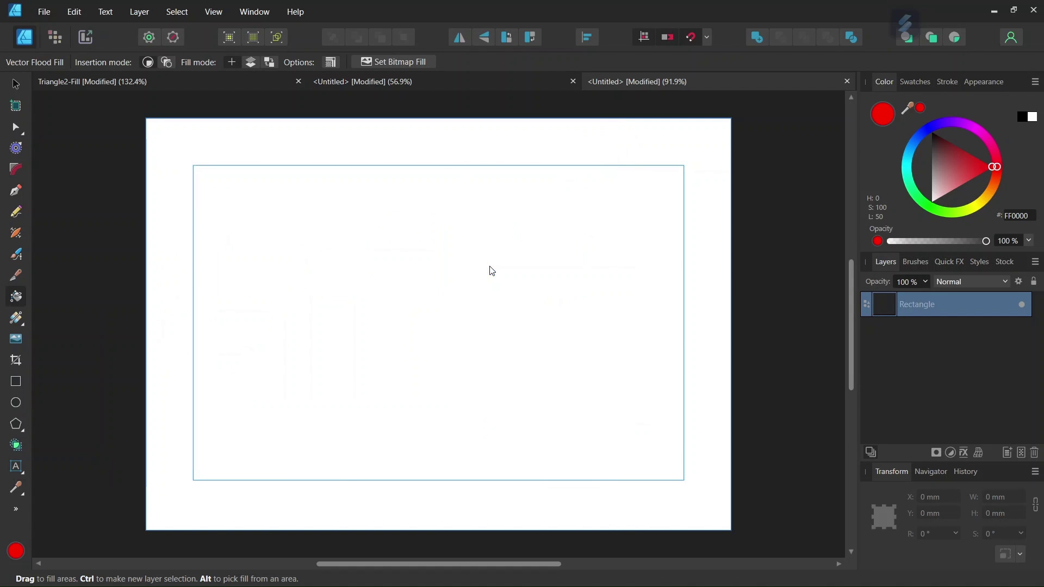
pyautogui.click(482, 261)
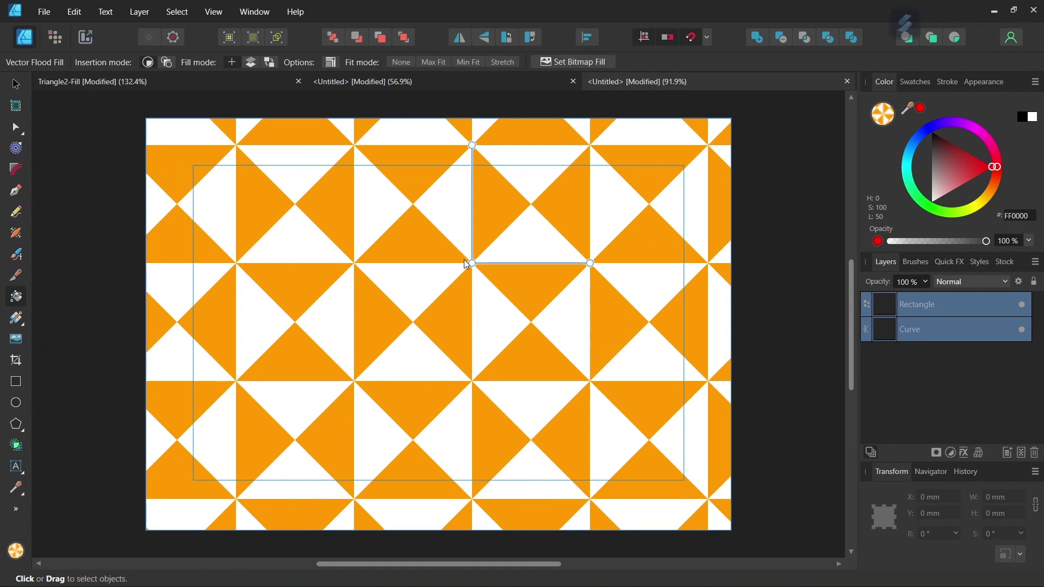
# - Shrink the Tile3 pattern tiles so more repeat across the page, then return to the Move Tool
pyautogui.scroll(-1, 469, 255)
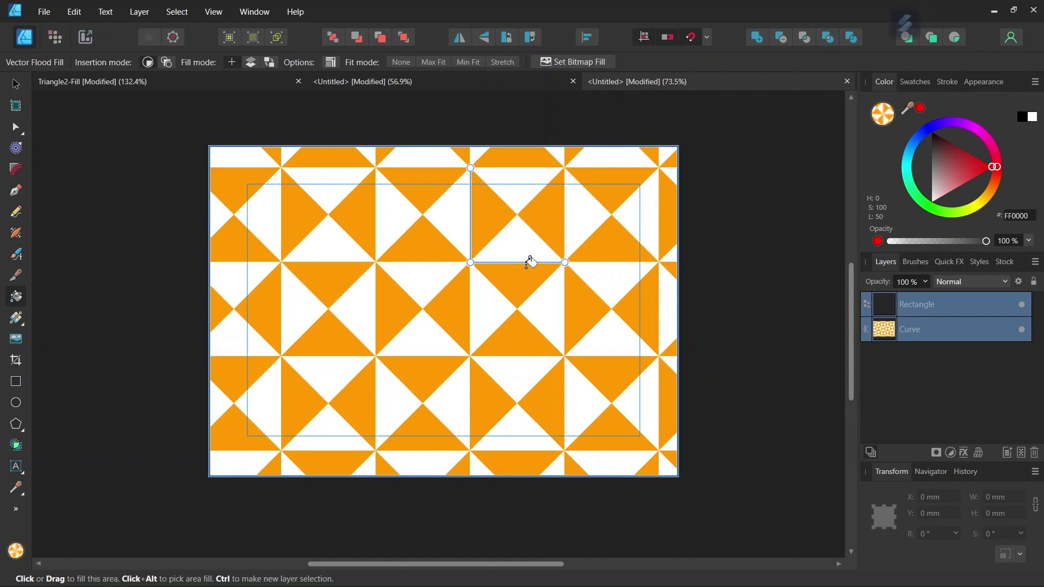
pyautogui.scroll(1, 508, 254)
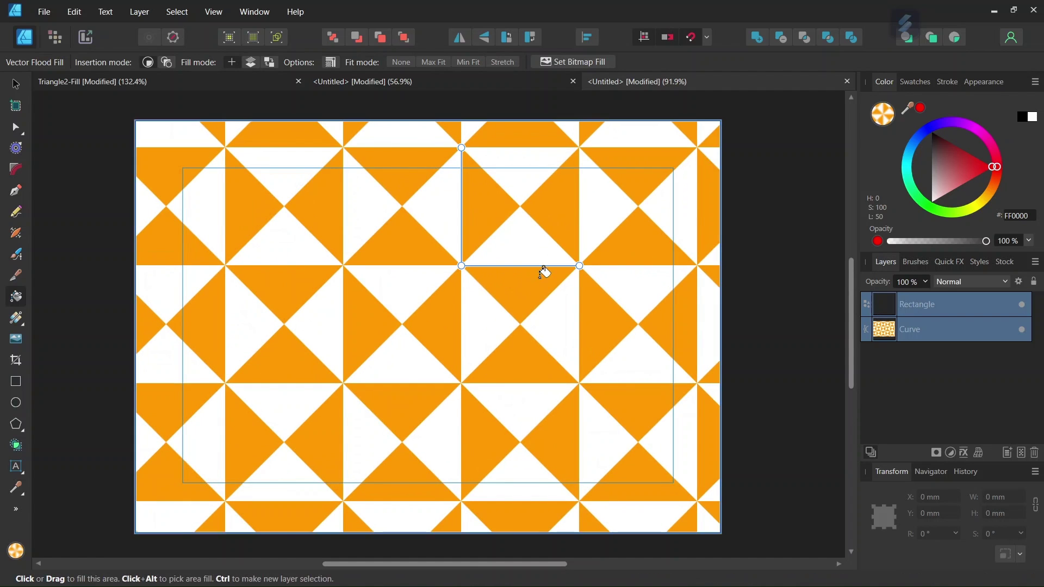
pyautogui.scroll(-1, 492, 297)
pyautogui.scroll(1, 402, 296)
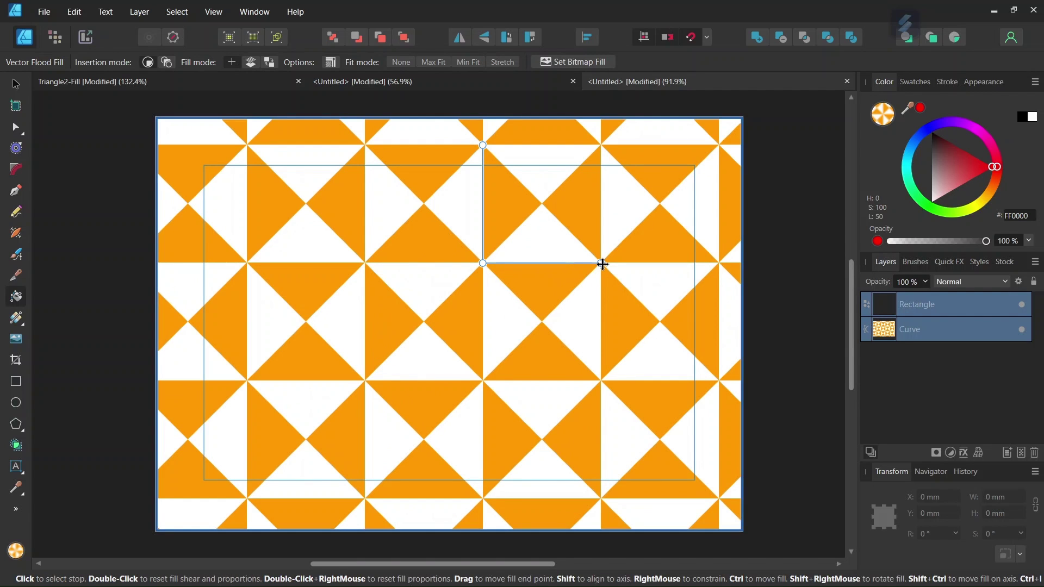
pyautogui.moveTo(602, 263); pyautogui.dragTo(566, 260)
pyautogui.scroll(-1, 493, 291)
pyautogui.press('v')
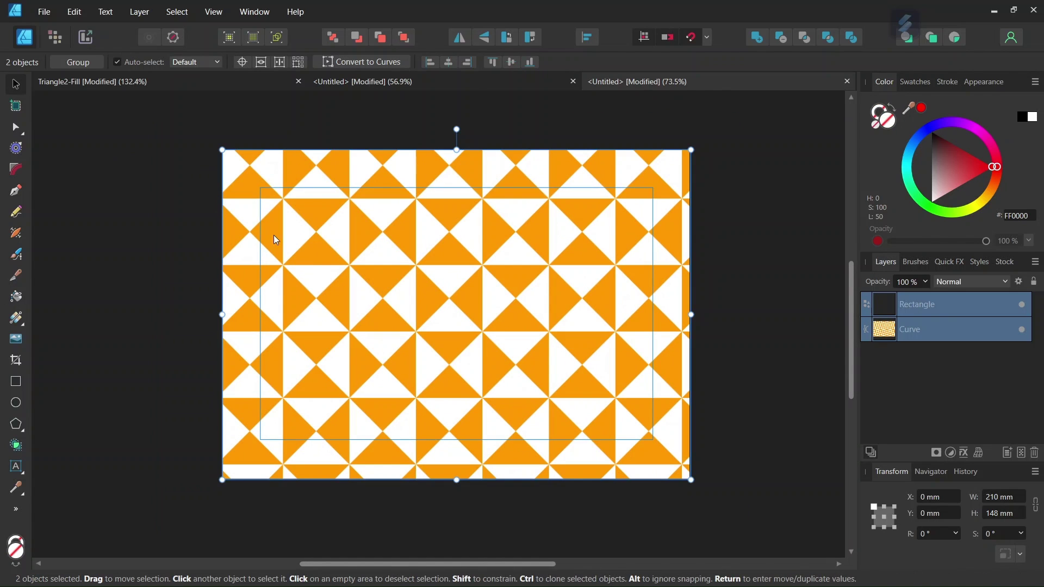
pyautogui.scroll(1, 445, 277)
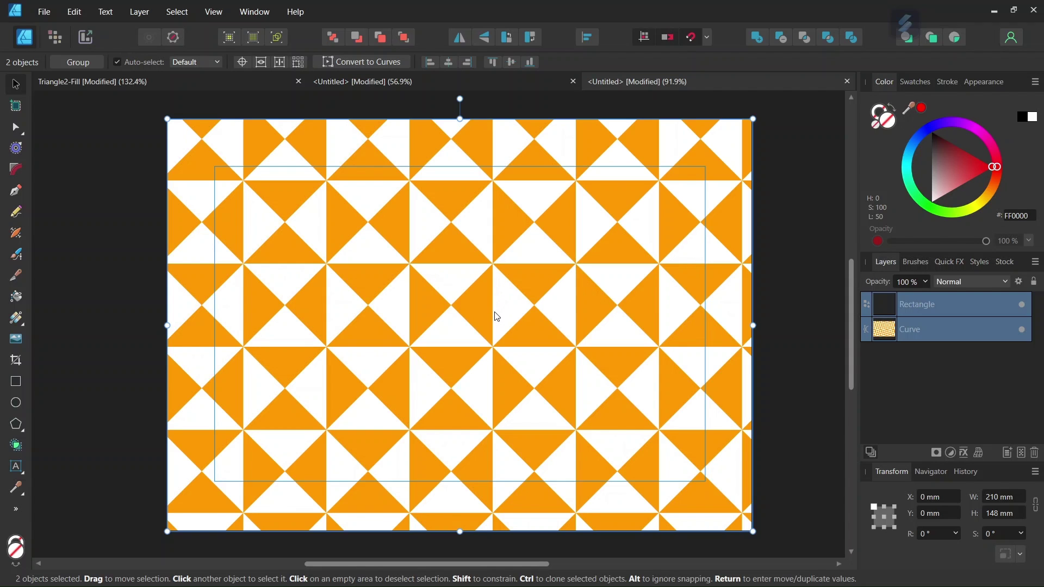
pyautogui.scroll(1, 472, 307)
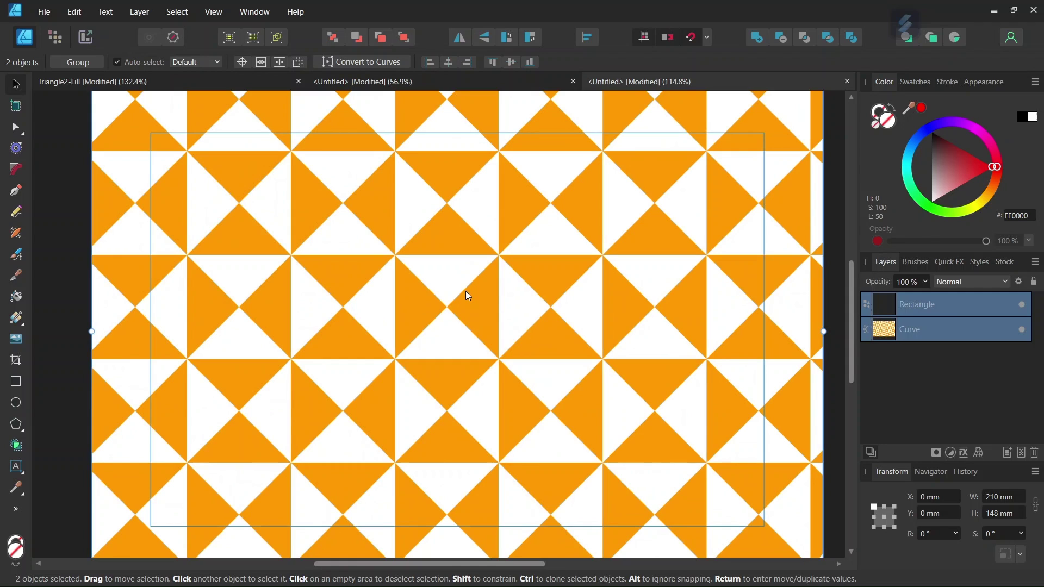